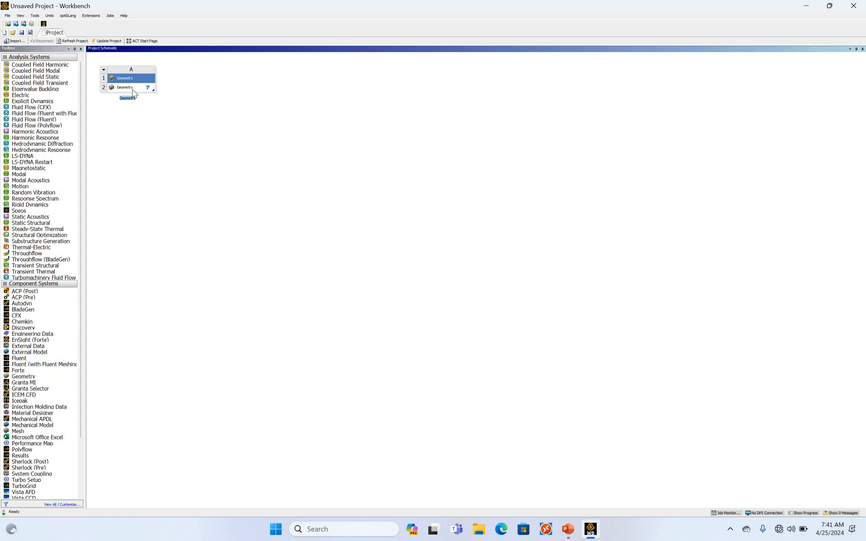
Step: Create a new DesignModeler geometry from the Geometry component and enlarge its window to full screen
left_click(133, 90)
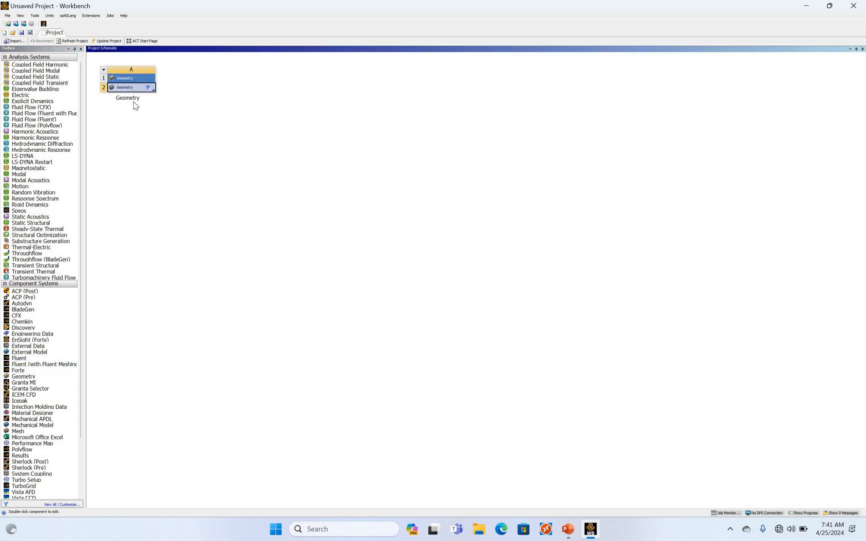
right_click(133, 89)
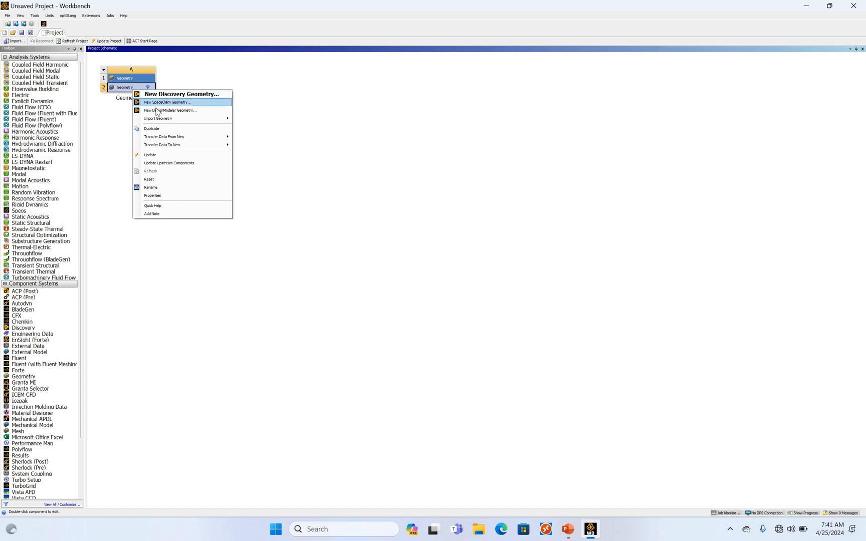
left_click(158, 111)
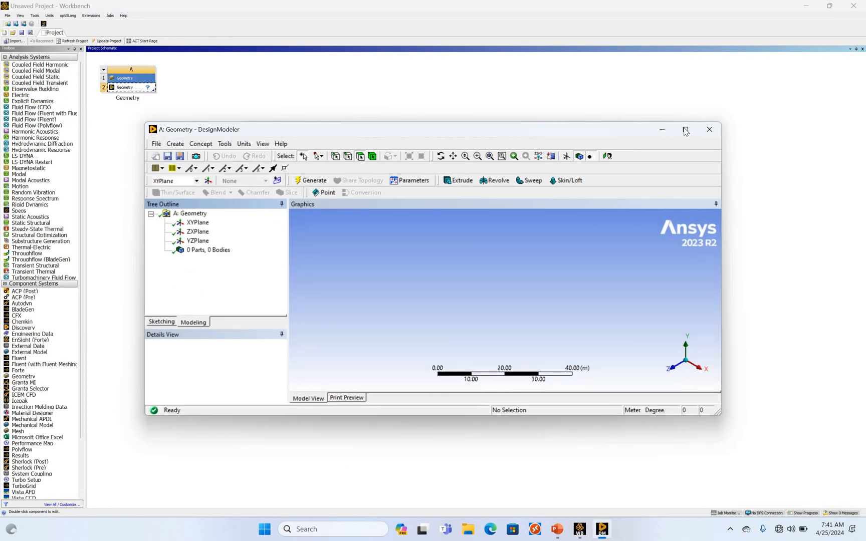
left_click(686, 130)
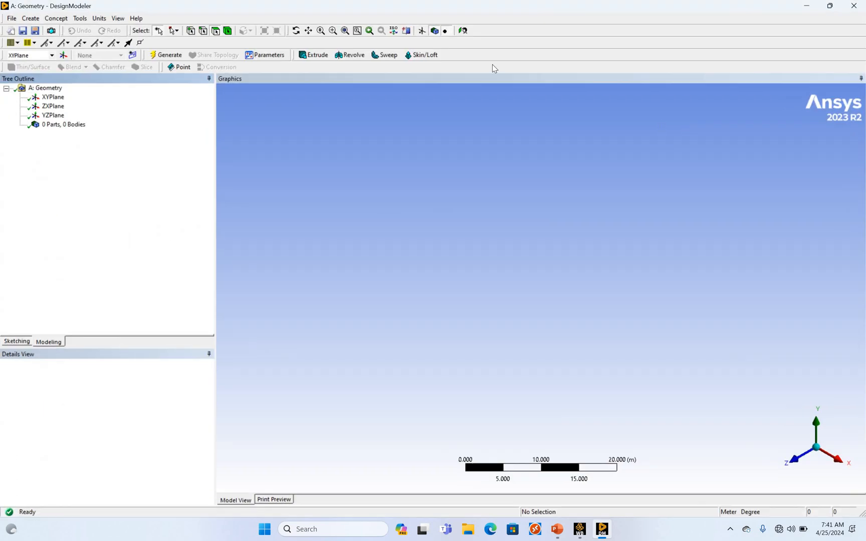
Step: Set the model's length unit to millimetres
left_click(100, 18)
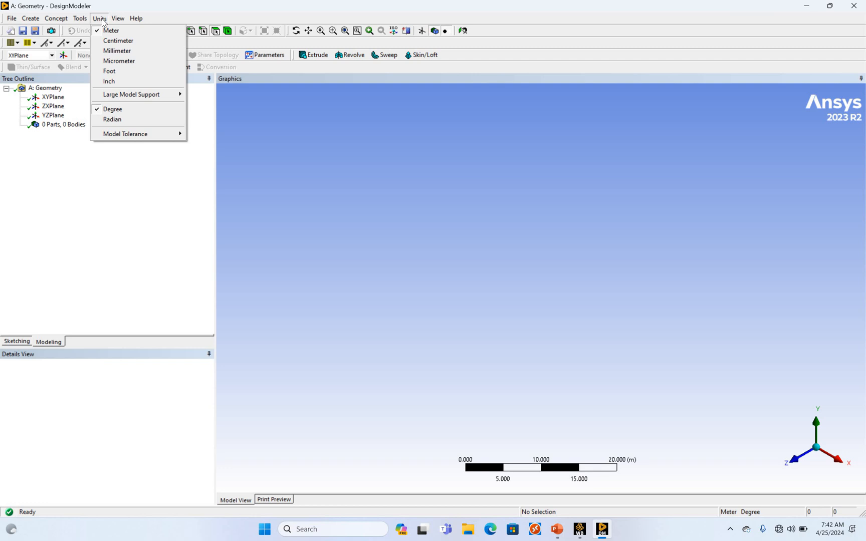
left_click(114, 50)
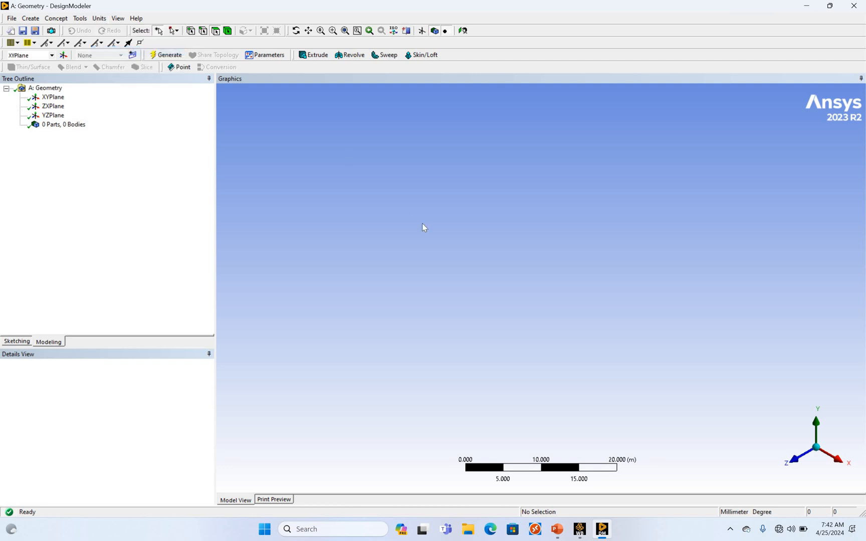
scroll(422, 223, "up", 5)
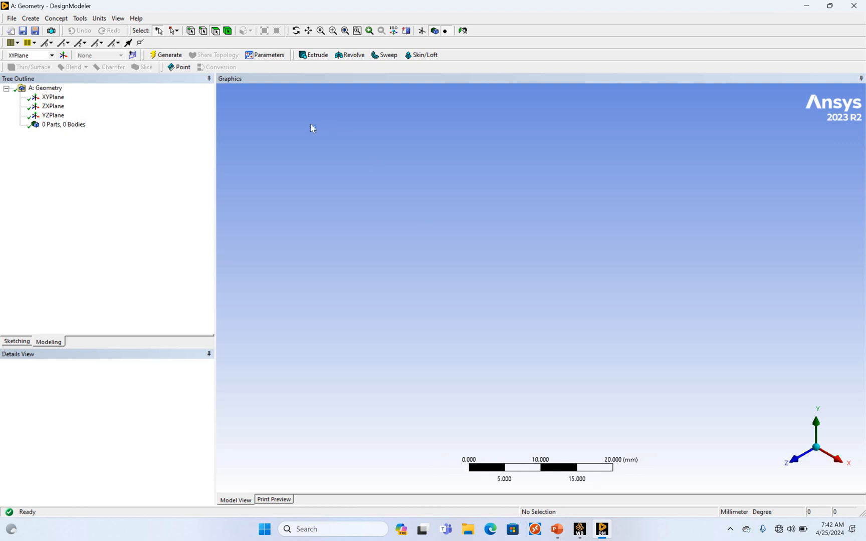
Step: Add a cylinder primitive on the XY plane with a radius of 25.4 mm
left_click(53, 98)
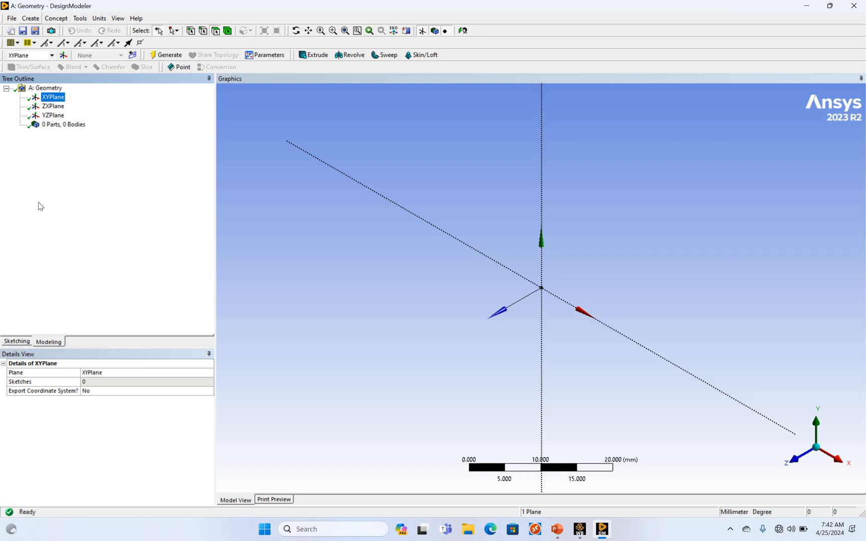
left_click(31, 18)
mouse_move(39, 225)
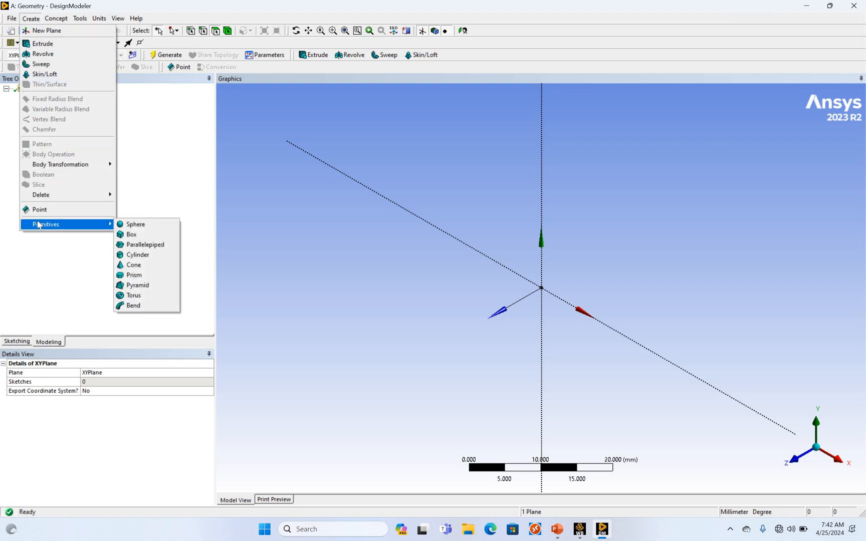
left_click(149, 256)
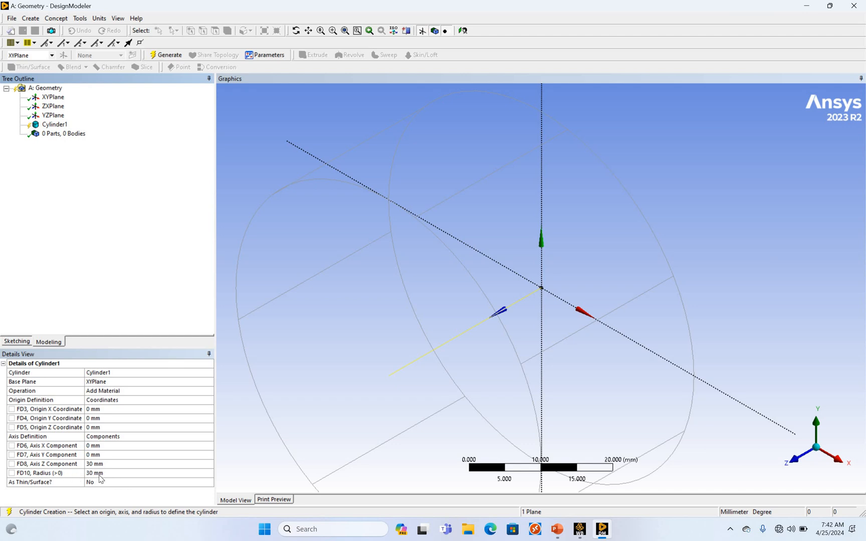
left_click(100, 475)
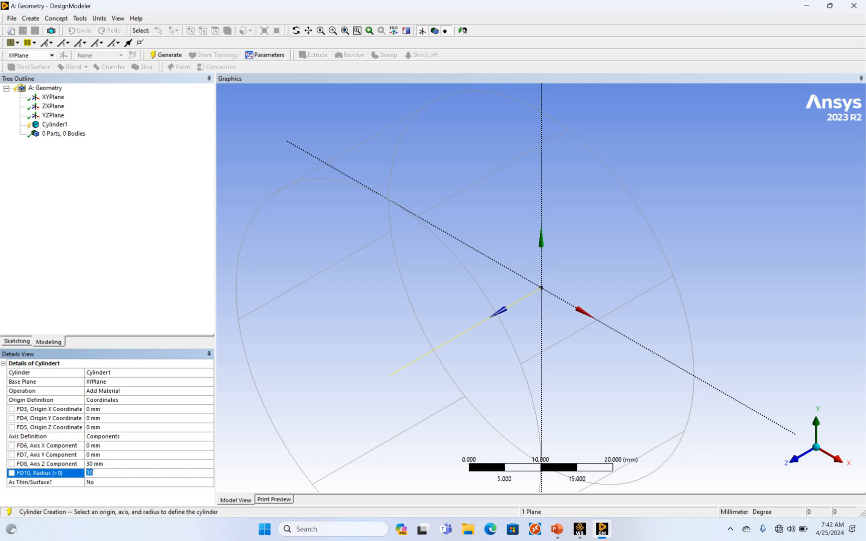
type("25.4")
key("Return")
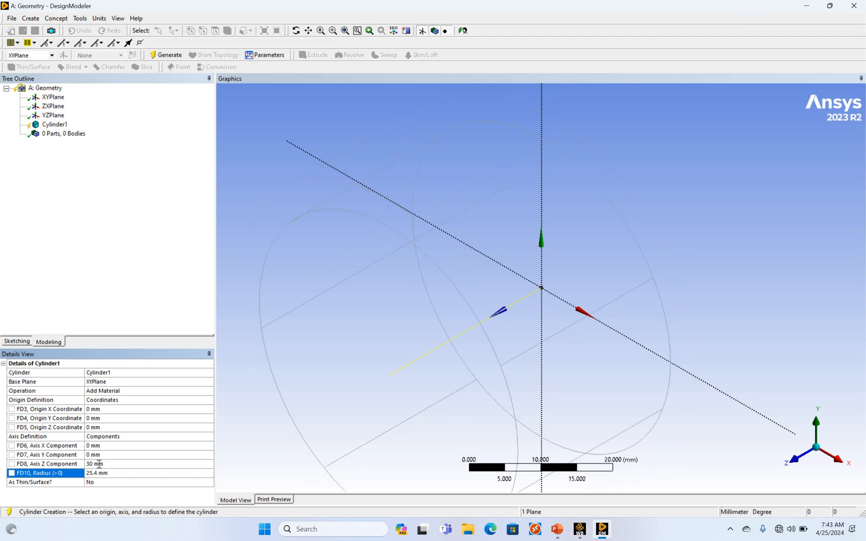
Step: Set the cylinder's axis components to Z 0 mm and Y 3000 mm, and generate the solid
left_click(99, 464)
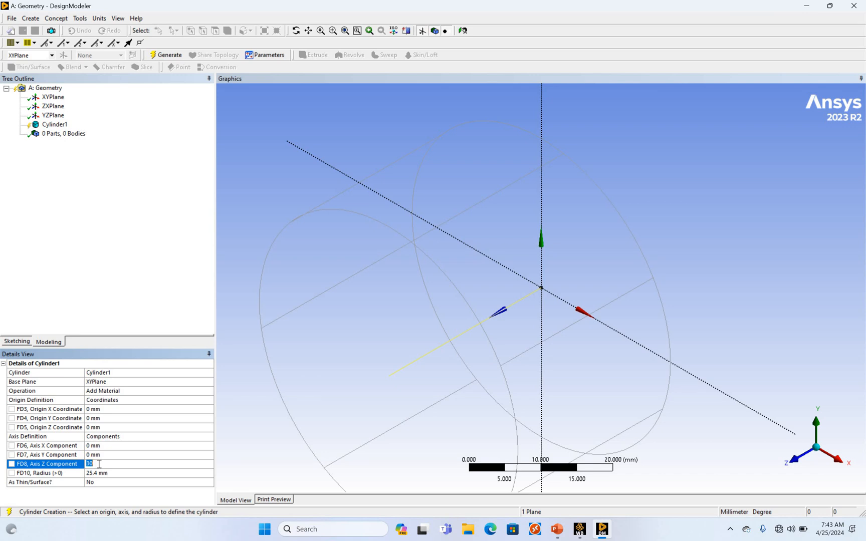
type("0")
left_click(102, 456)
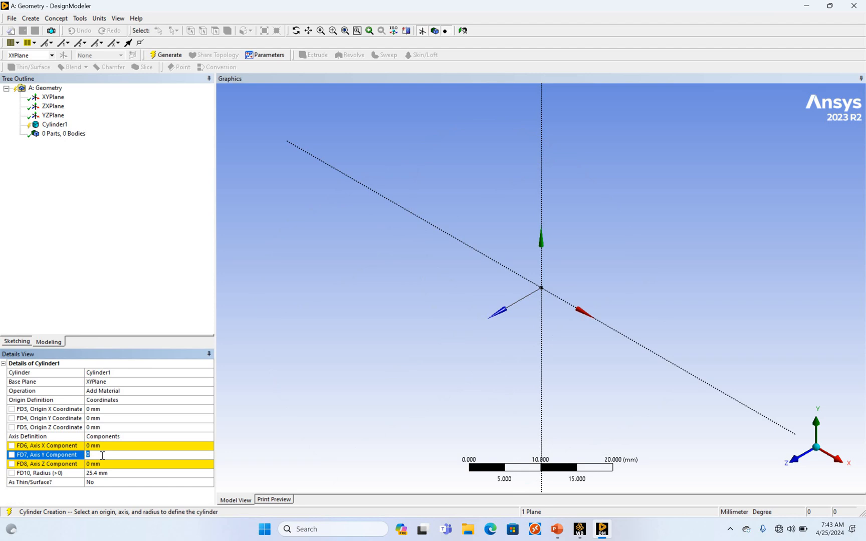
type("3000")
key("Return")
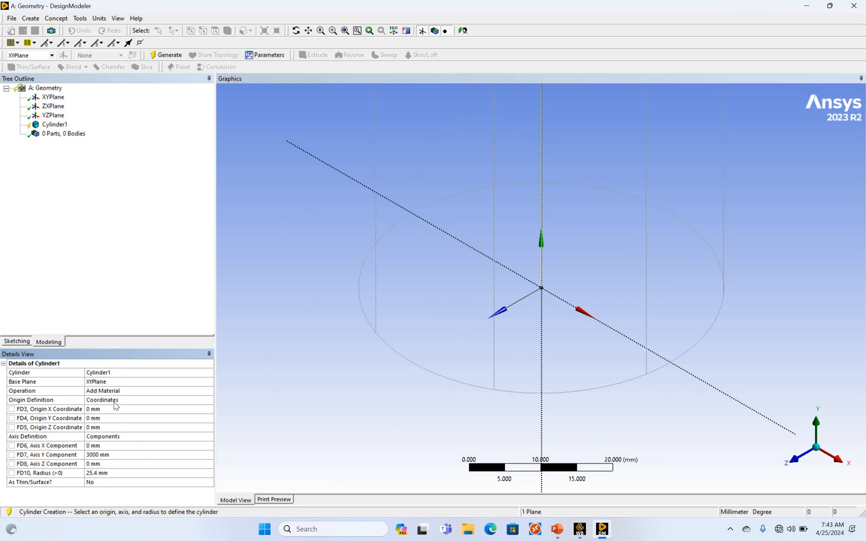
right_click(58, 128)
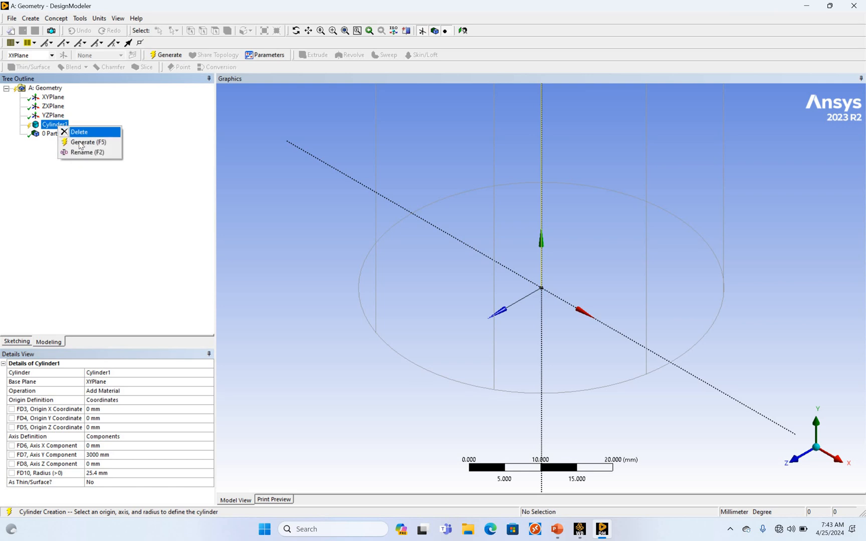
left_click(81, 143)
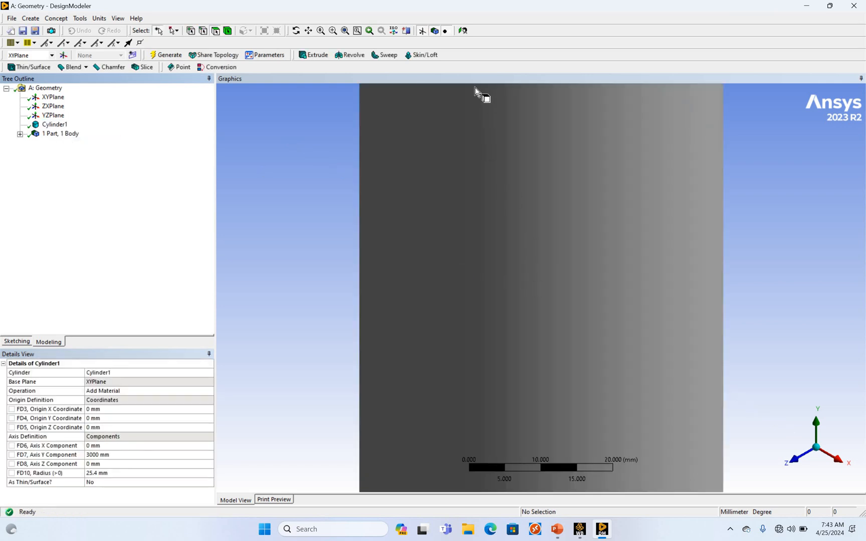
Step: Examine the whole cylinder from the front and from an angle that exposes the end face away from the origin
left_click(464, 33)
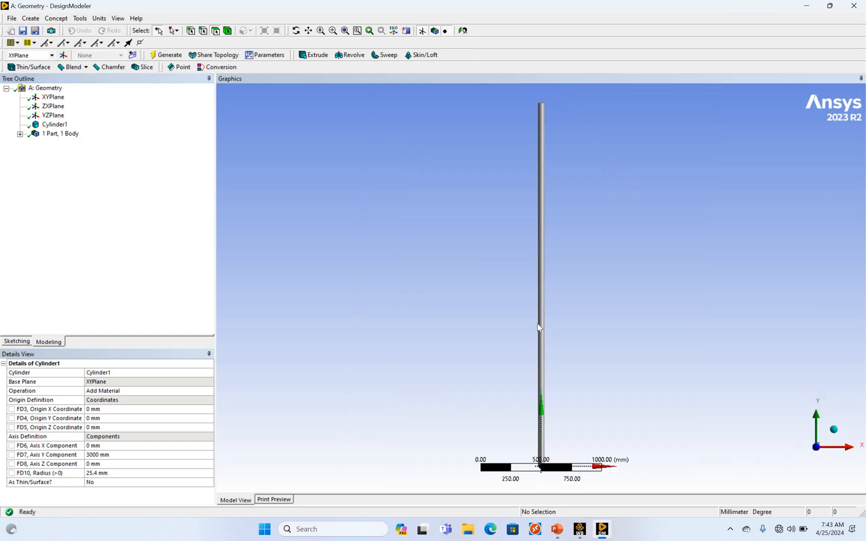
scroll(539, 327, "down", 1)
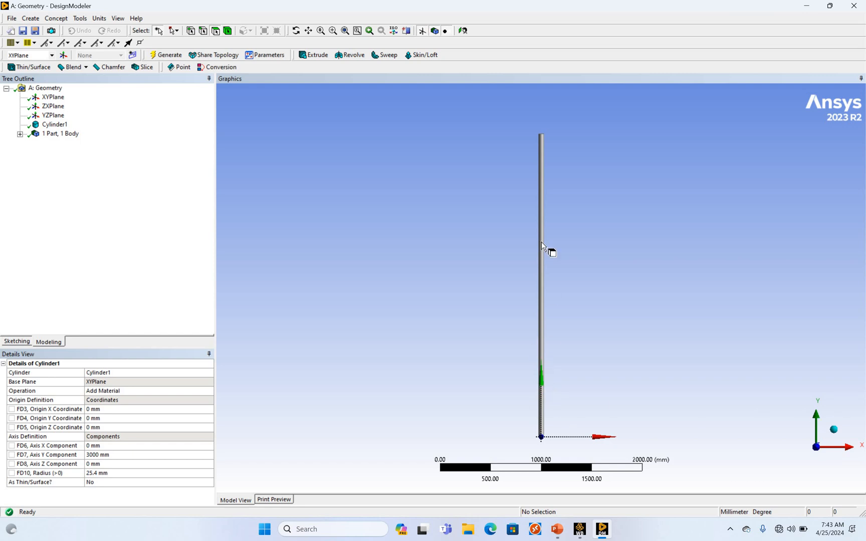
left_click(541, 171)
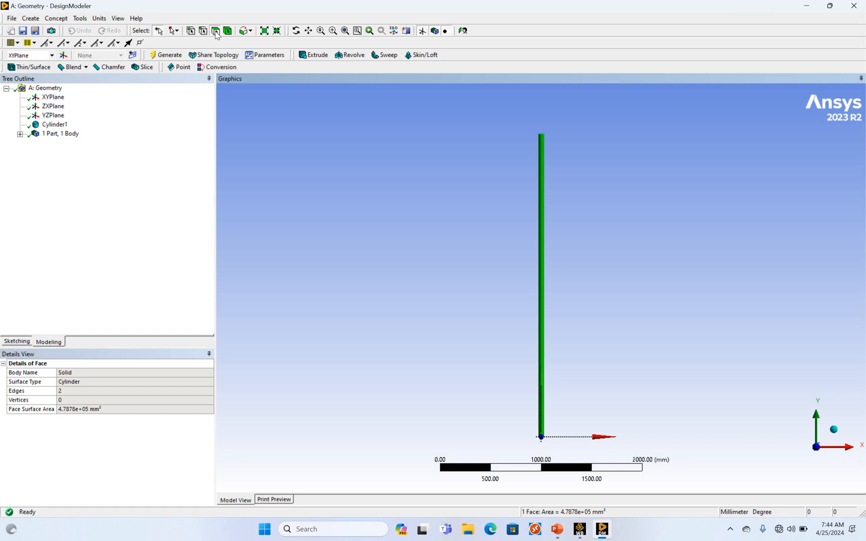
left_click(542, 149)
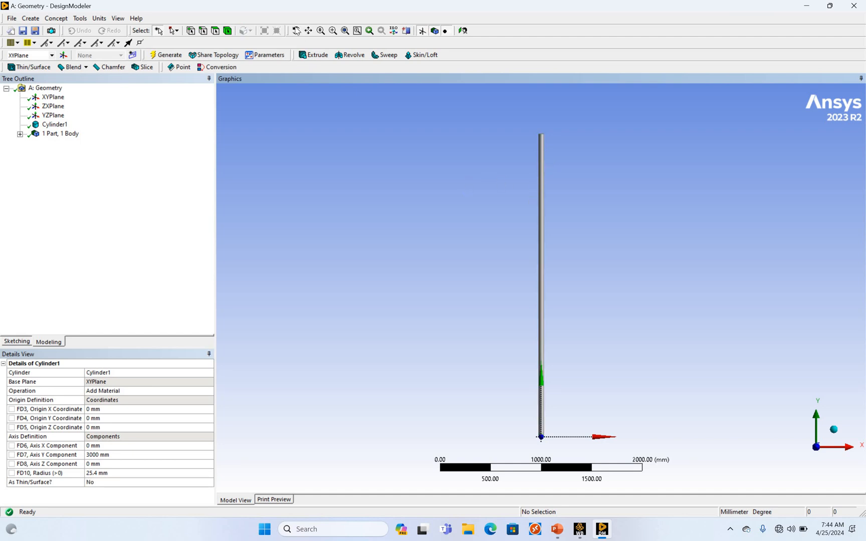
left_click(296, 31)
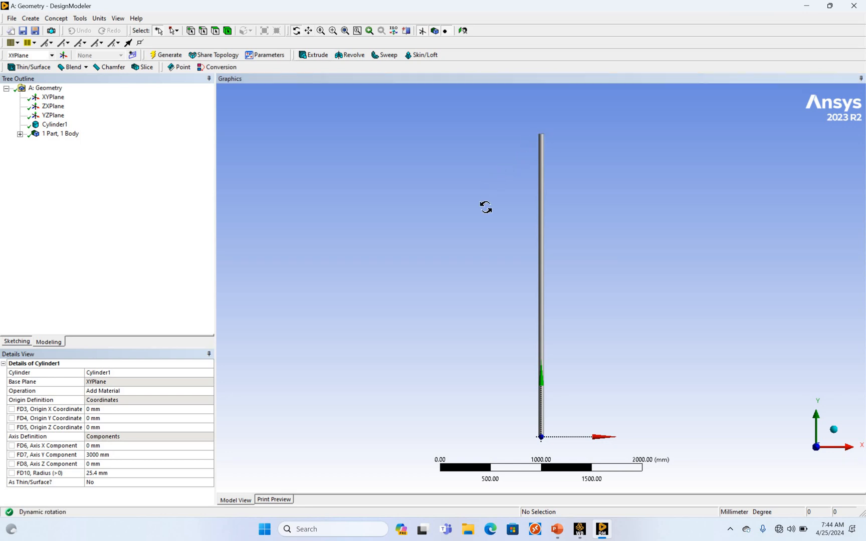
left_click_drag(485, 230, 486, 230)
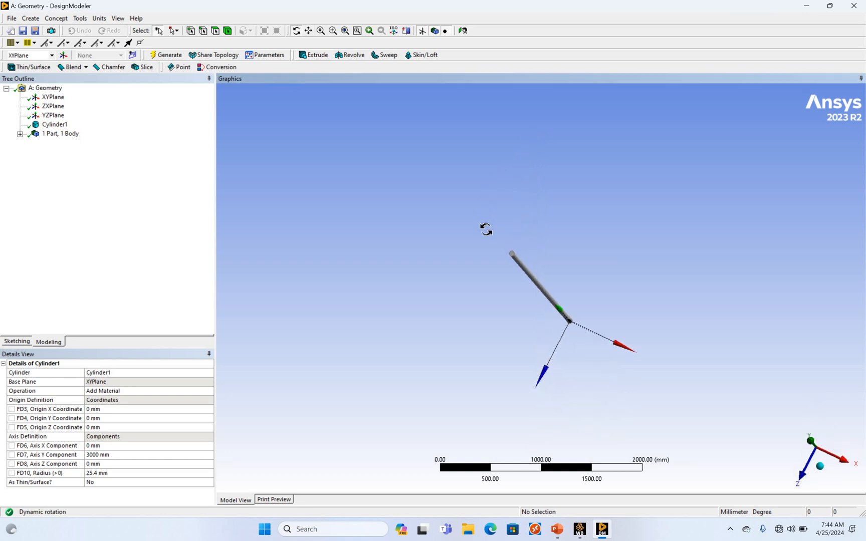
scroll(486, 230, "up", 5)
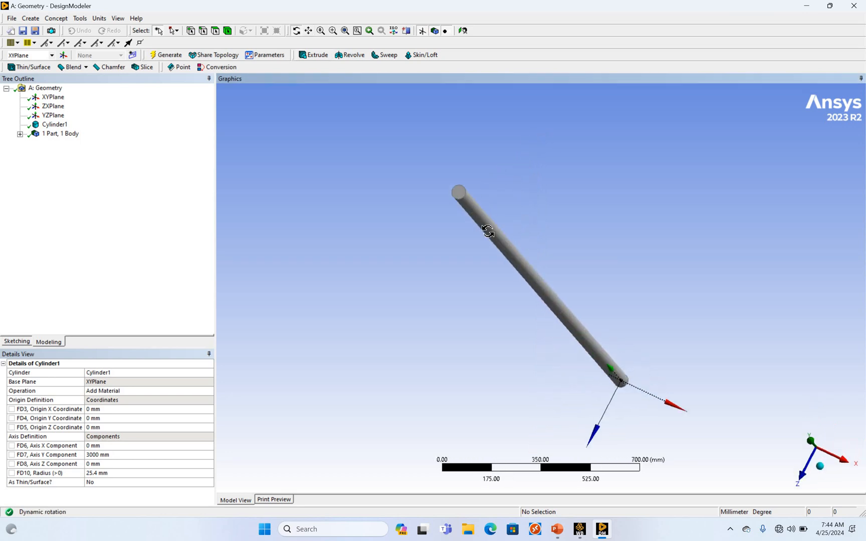
left_click_drag(488, 231, 488, 232)
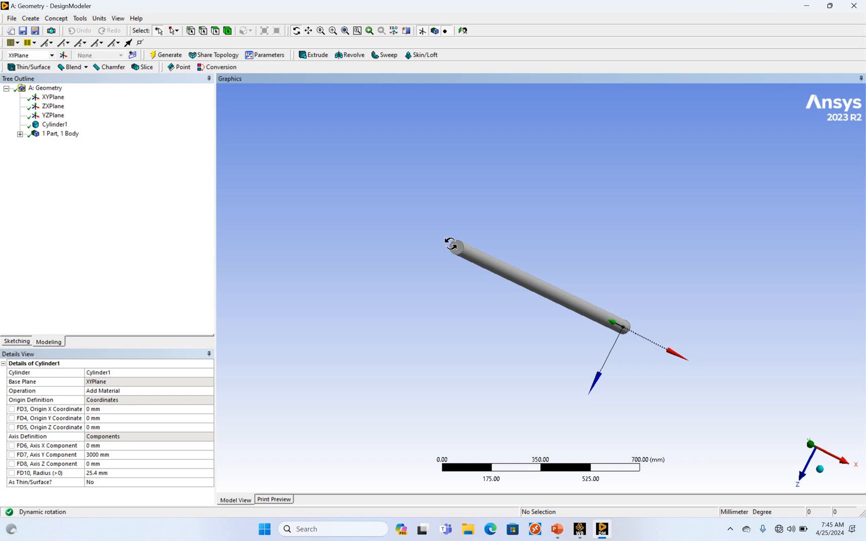
Step: Create and generate a named selection from the cylinder's circular end face away from the origin
left_click(216, 31)
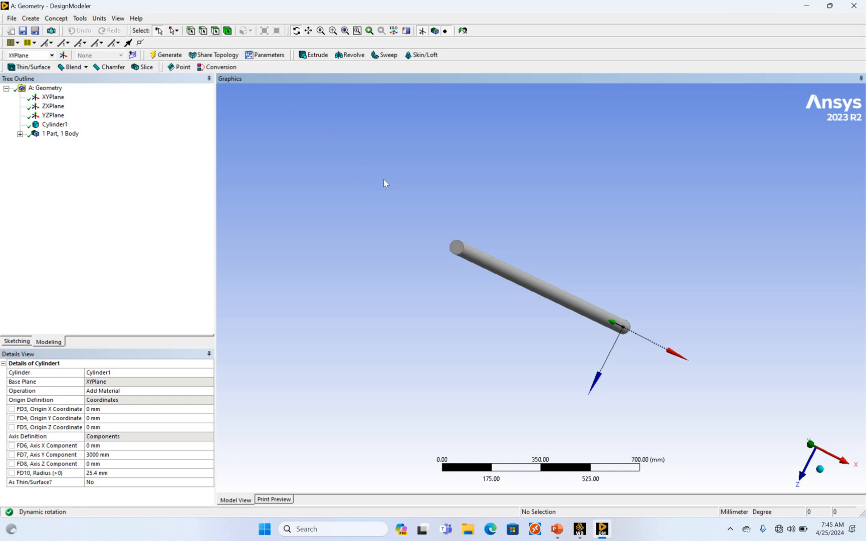
left_click(456, 251)
scroll(480, 450, "up", 1)
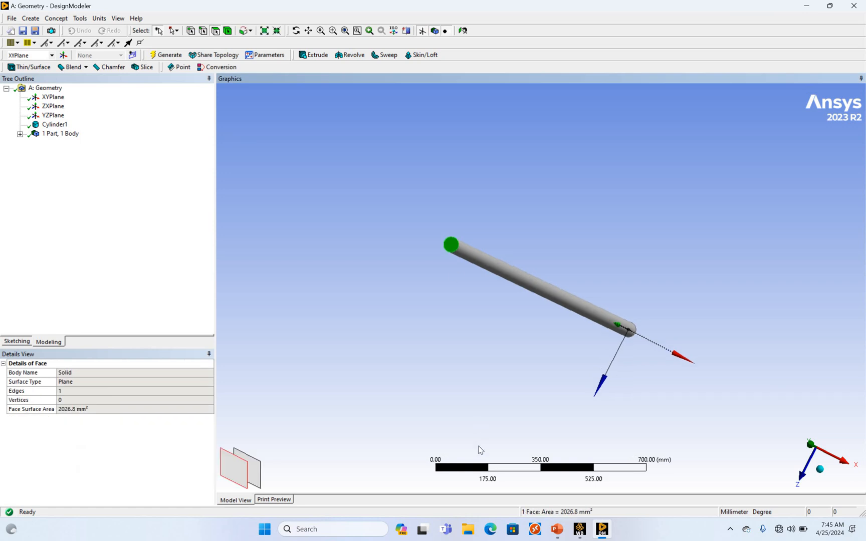
right_click(456, 251)
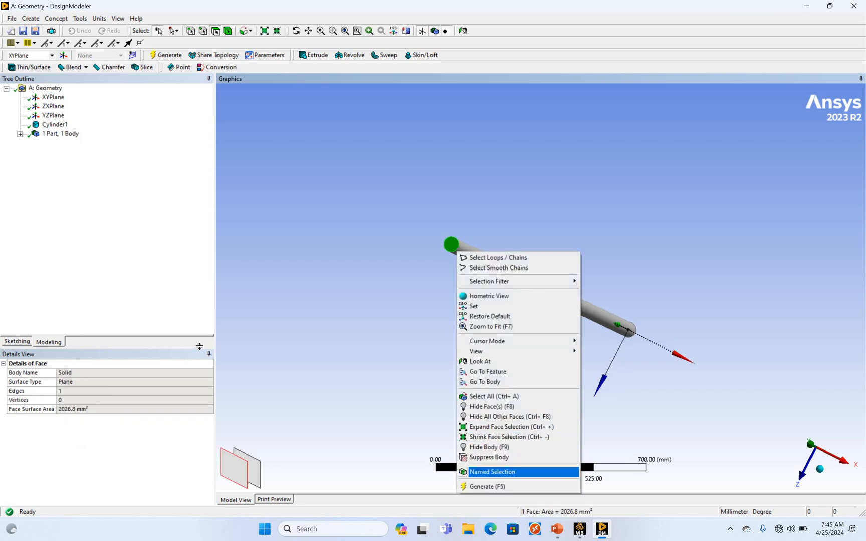
key("Return")
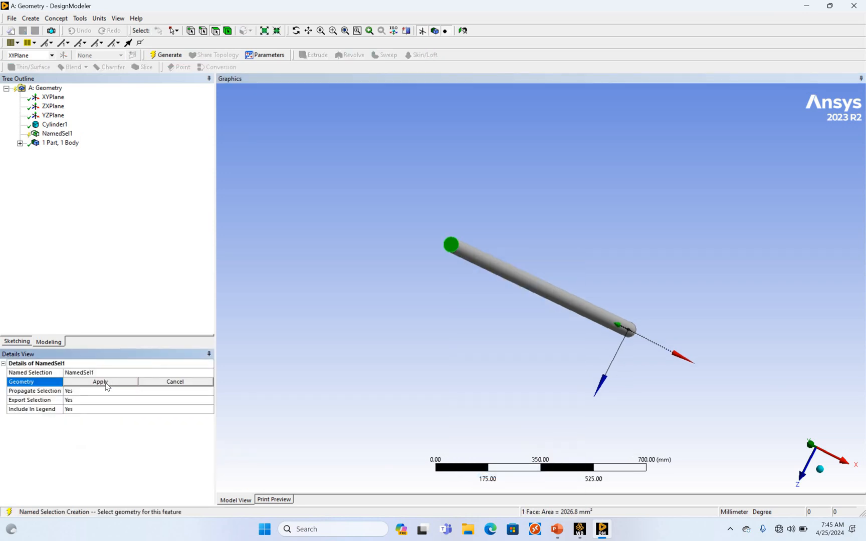
left_click(106, 386)
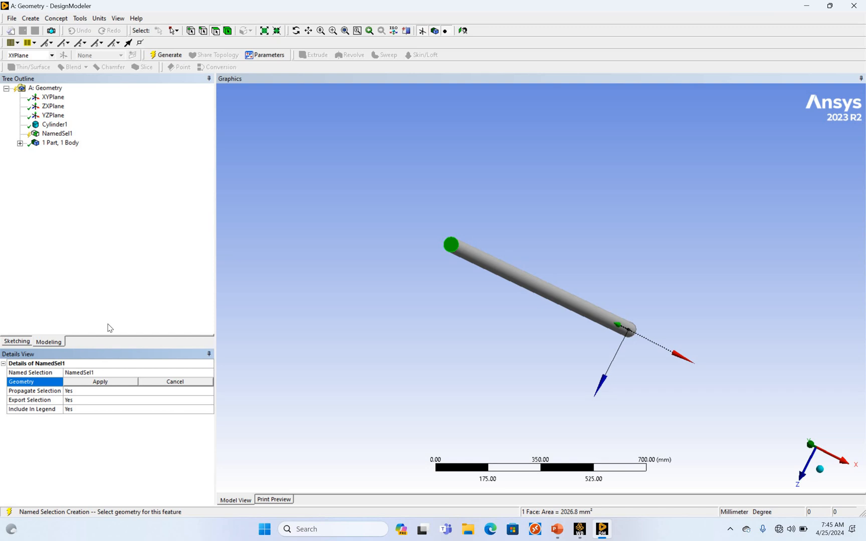
left_click(164, 56)
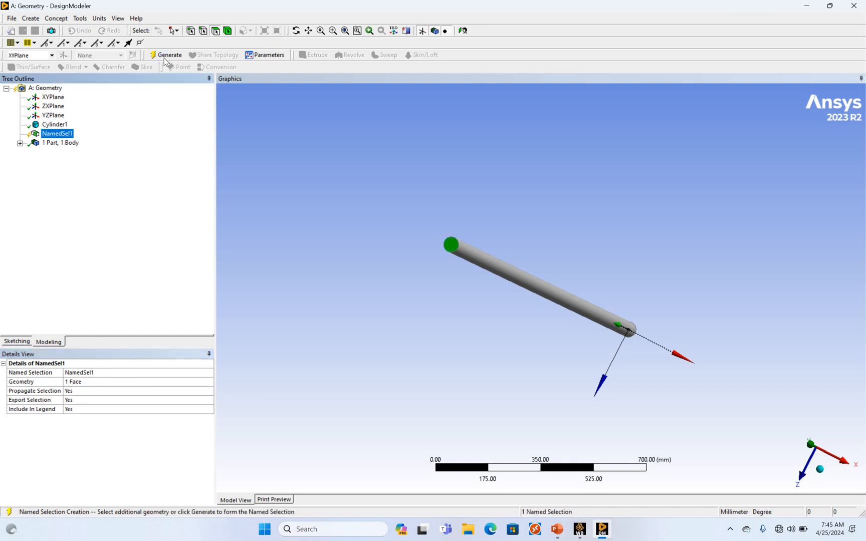
Step: Rename the end face's named selection as Outlet and regenerate the model
right_click(68, 132)
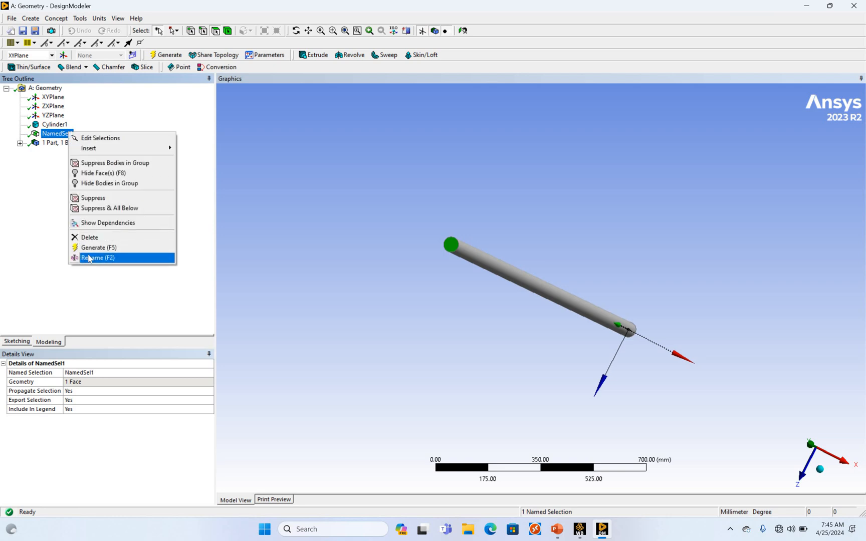
left_click(89, 259)
type("Ou")
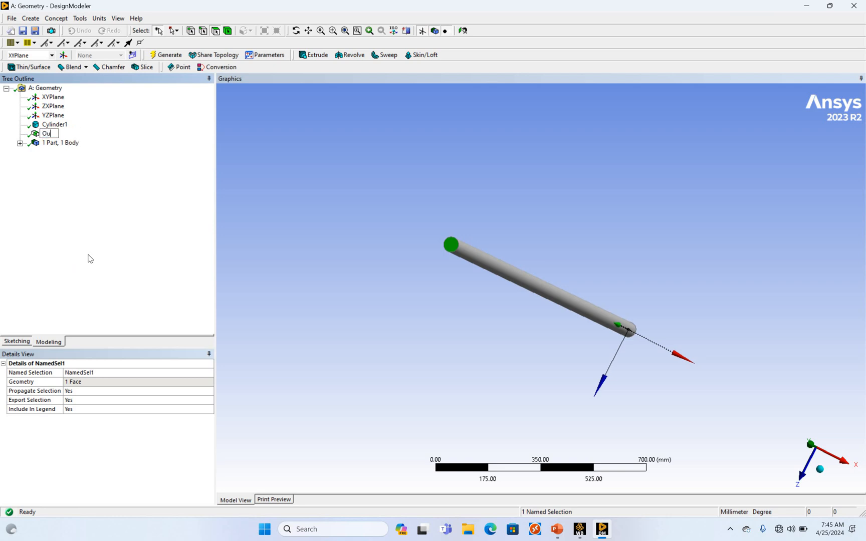
type("tlet")
key("Return")
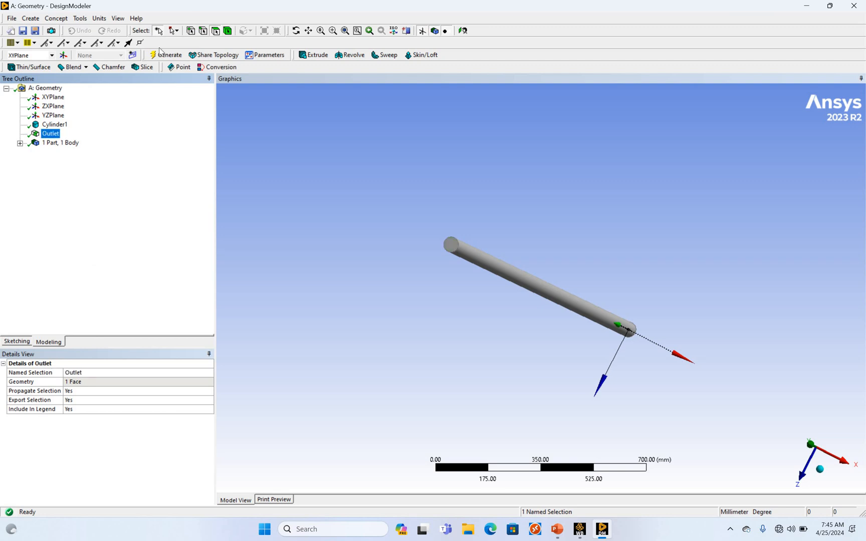
left_click(165, 57)
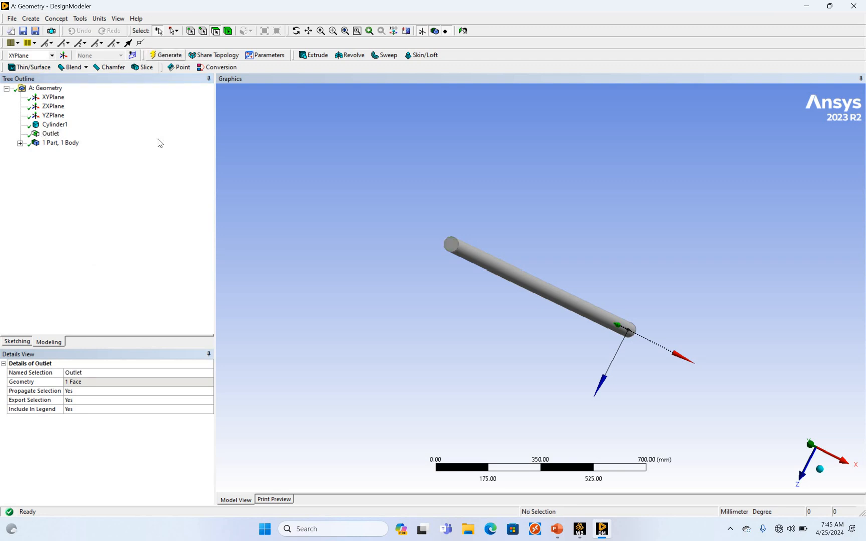
Step: Create and generate a named selection from the cylinder's long curved side face
left_click(484, 263)
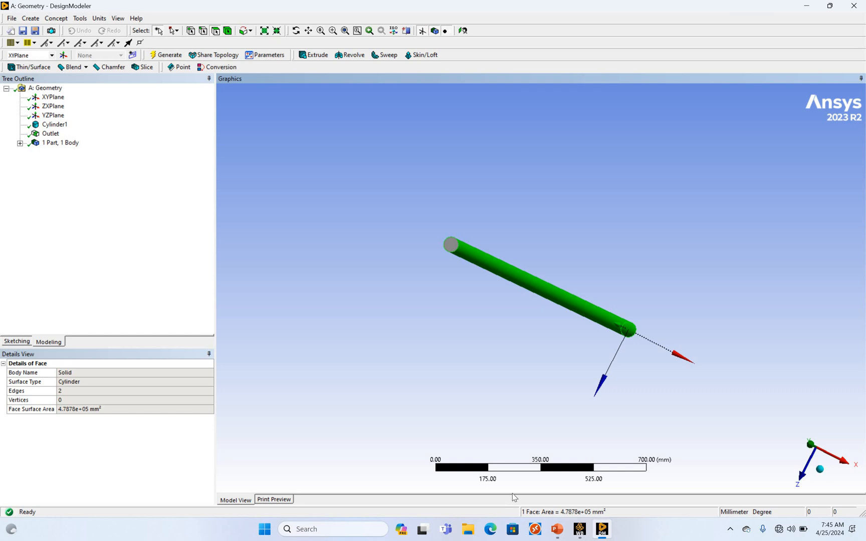
right_click(485, 263)
left_click(513, 485)
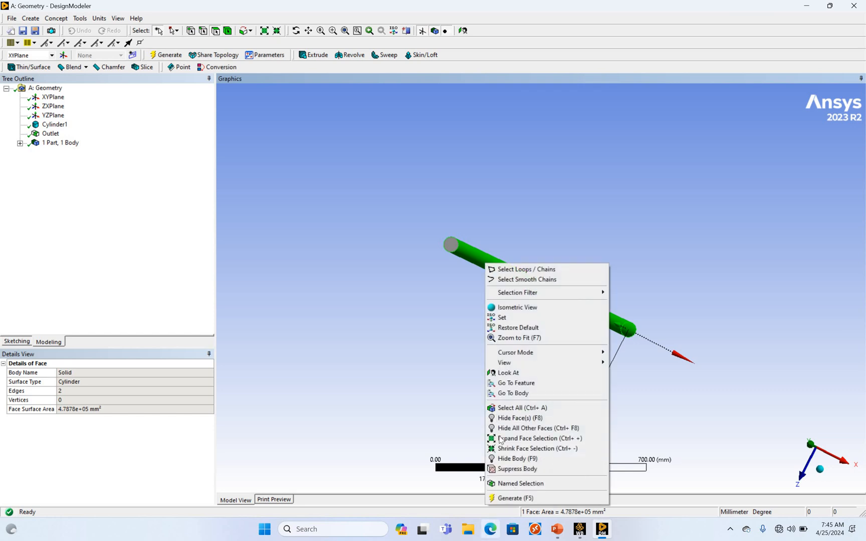
left_click(80, 384)
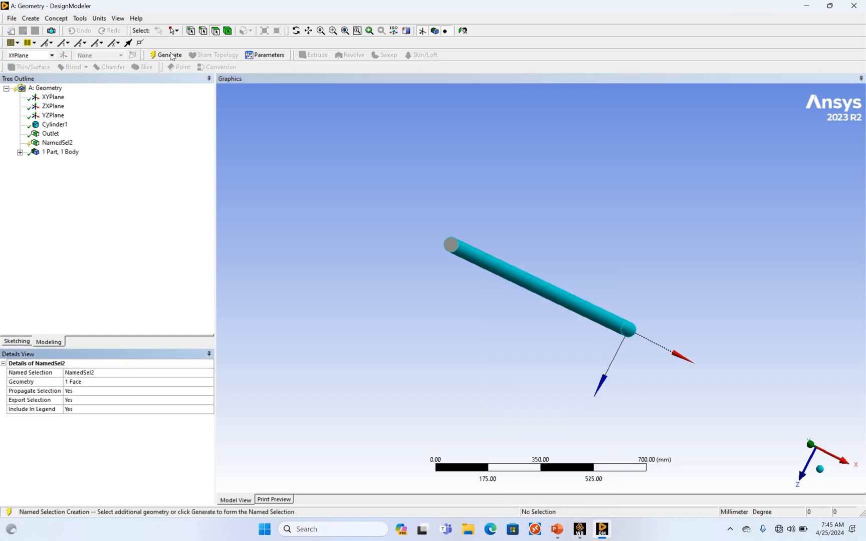
left_click(171, 56)
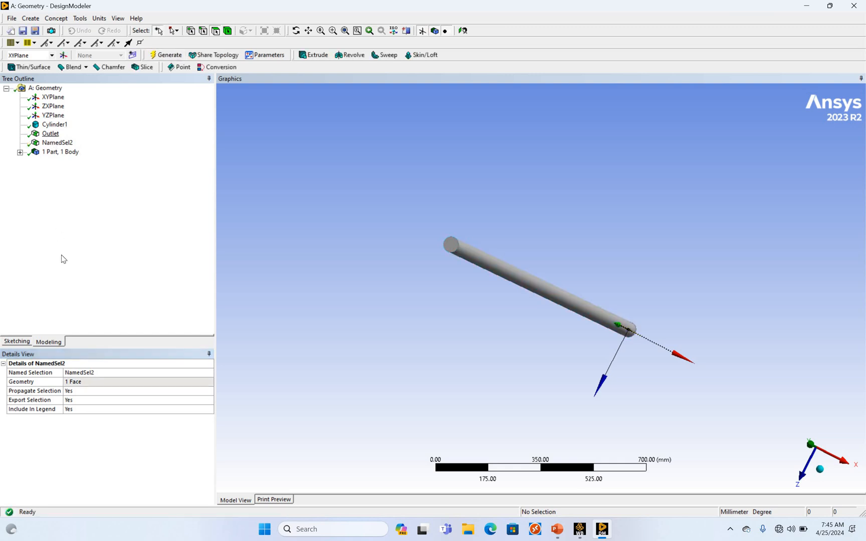
Step: Regenerate the curved face's named selection and rename it Wall
right_click(53, 141)
left_click(68, 257)
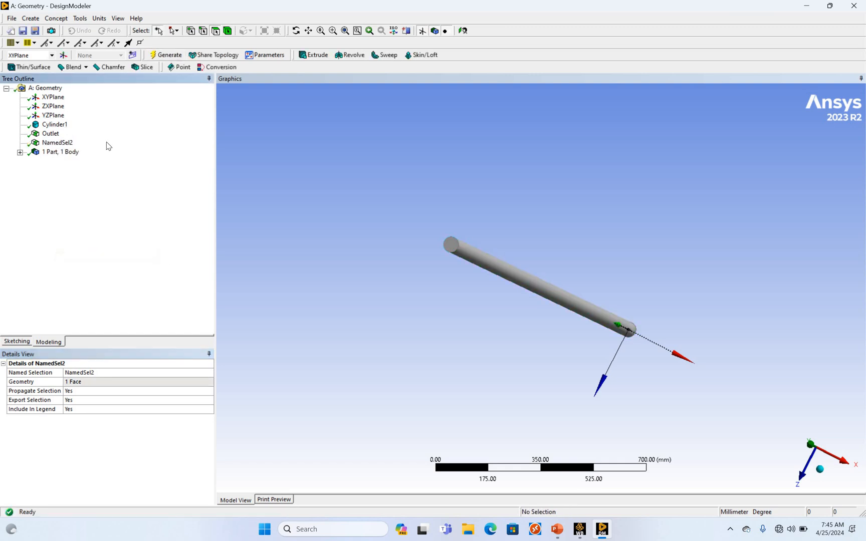
key("F2")
left_click(80, 273)
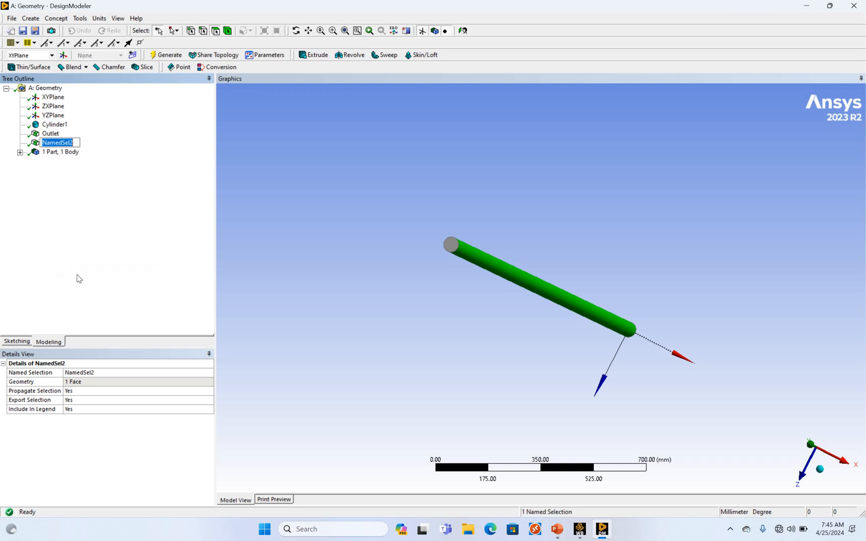
type("Wall")
key("Return")
left_click(361, 163)
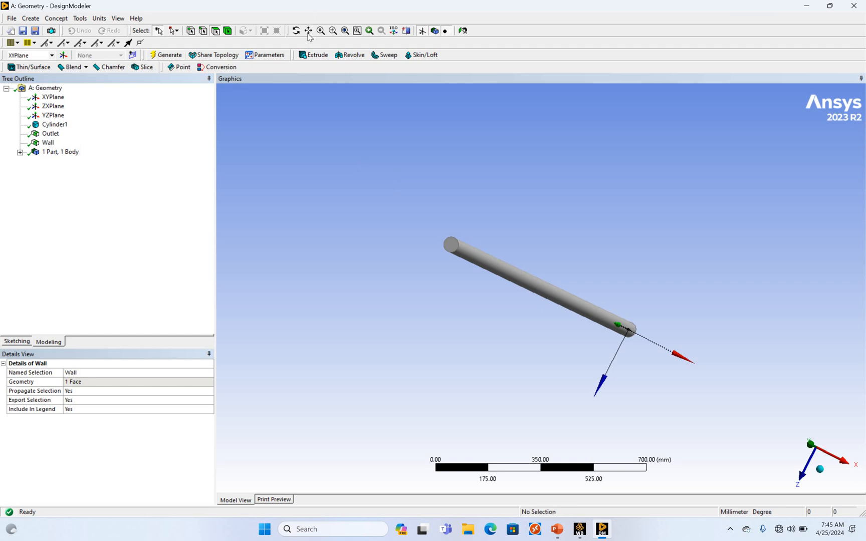
Step: Create and generate a named selection from the cylinder's circular end face at the origin
left_click(297, 31)
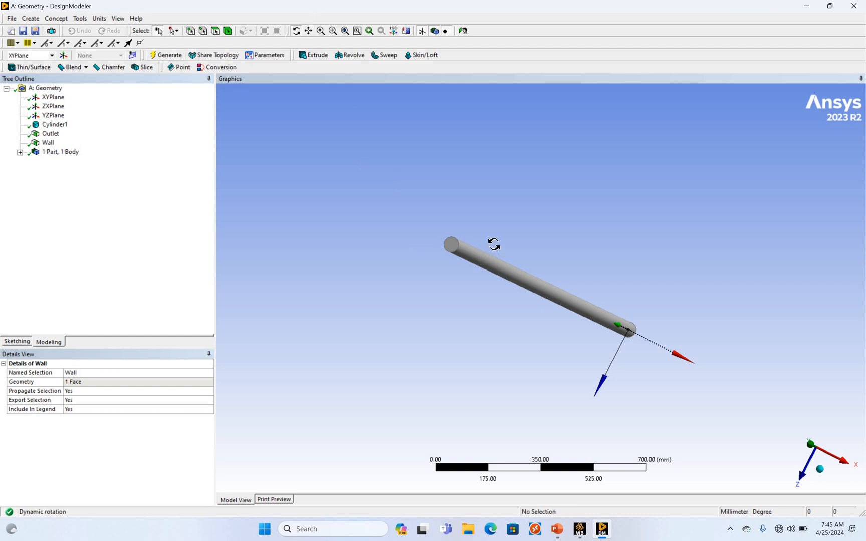
left_click_drag(576, 231, 294, 333)
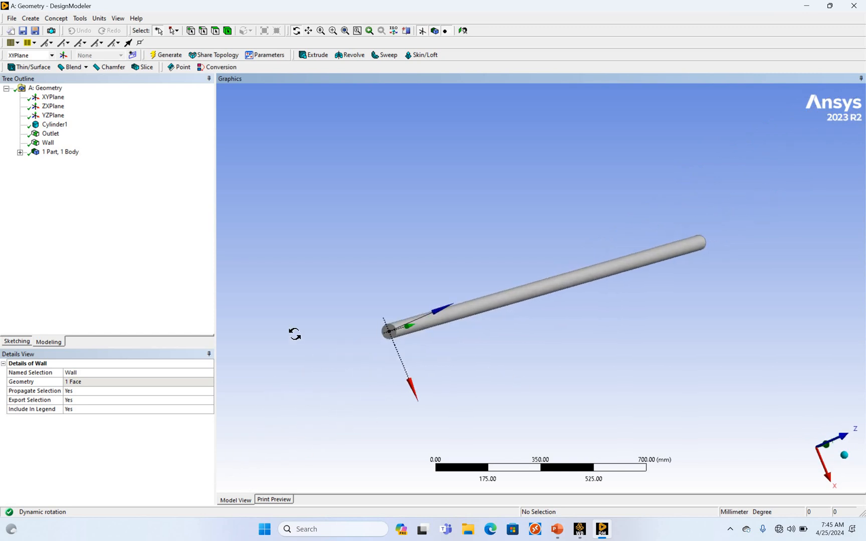
scroll(219, 126, "up", 2)
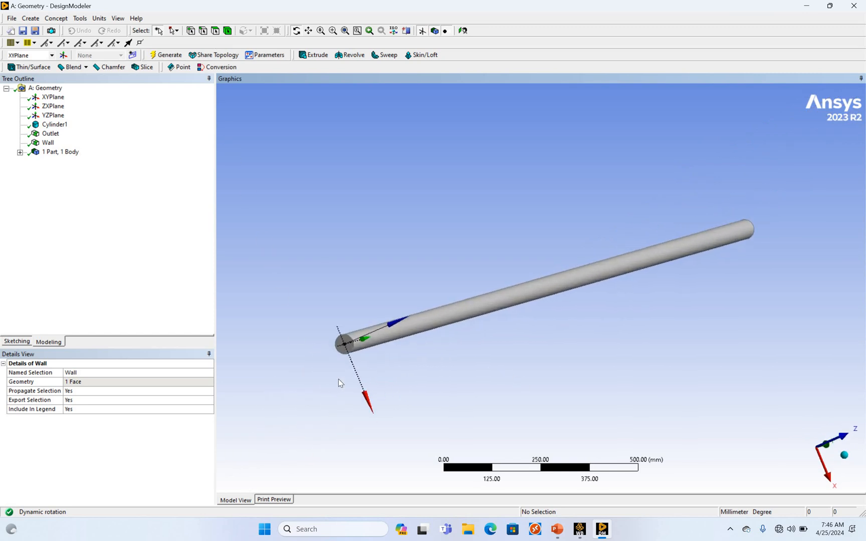
left_click(347, 345)
right_click(360, 326)
left_click(360, 328)
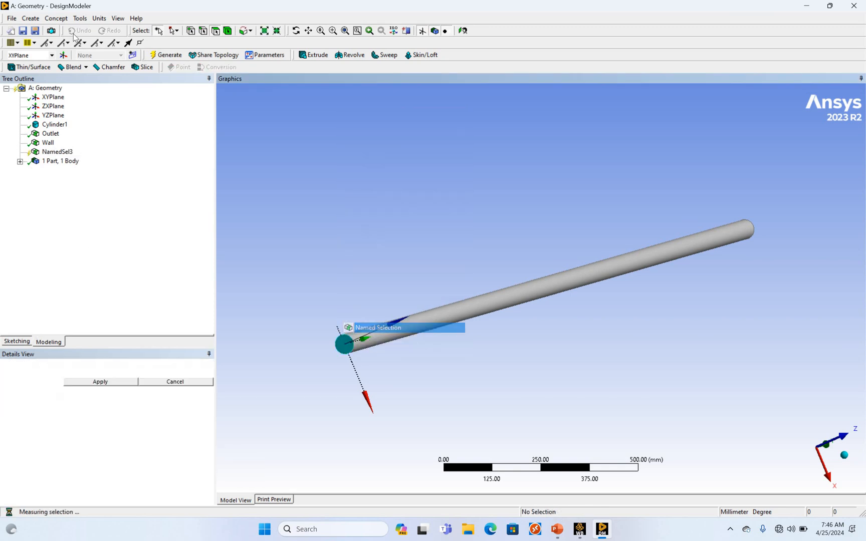
left_click(156, 56)
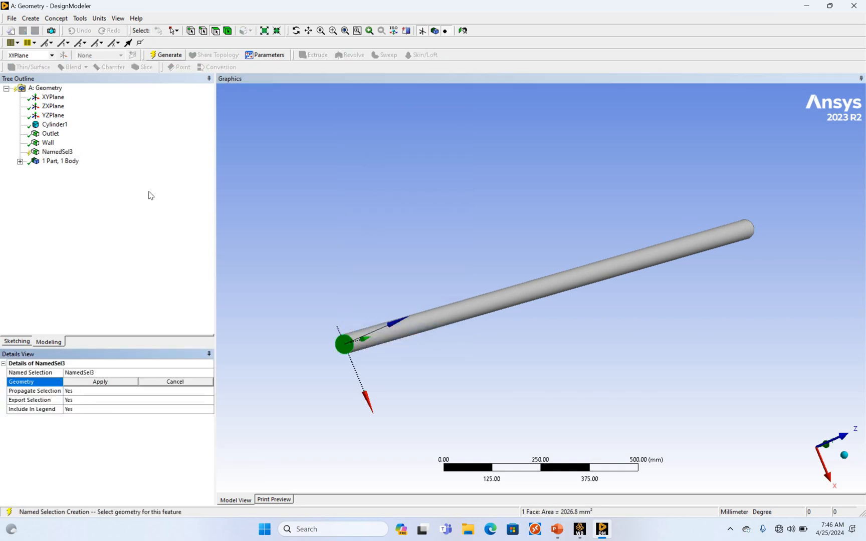
right_click(57, 153)
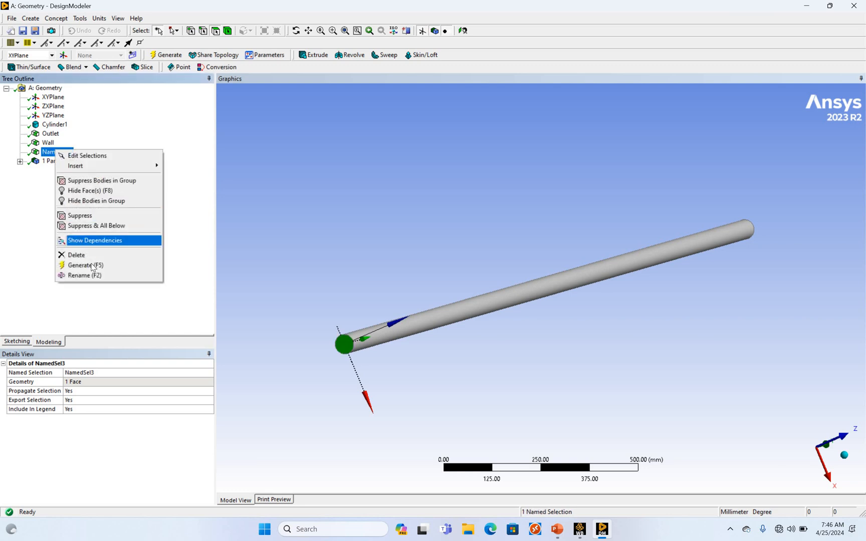
left_click(93, 266)
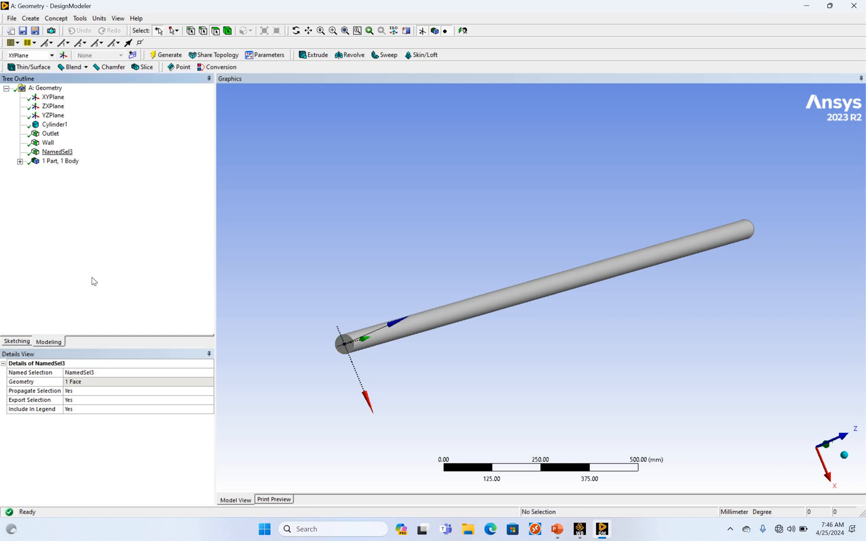
Step: Rename the named selection of the origin-side end face as Inlet
right_click(50, 152)
left_click(93, 279)
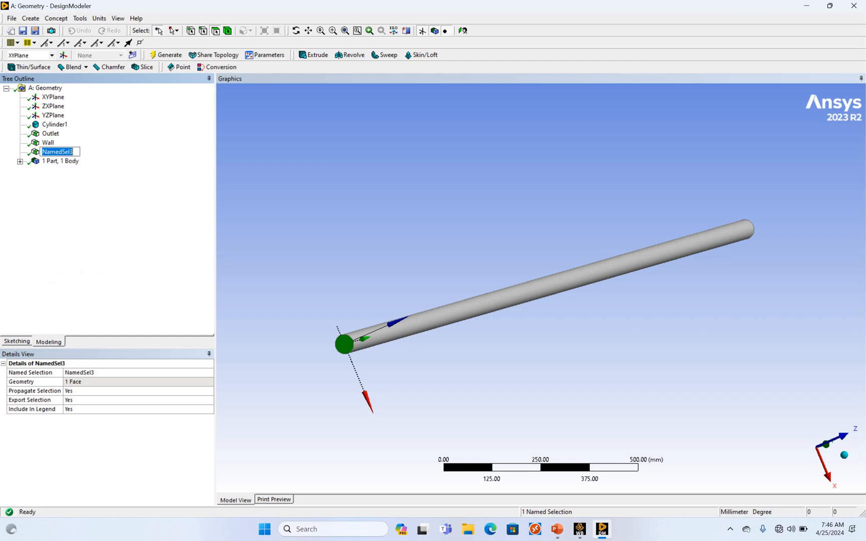
type("Inlet")
key("Return")
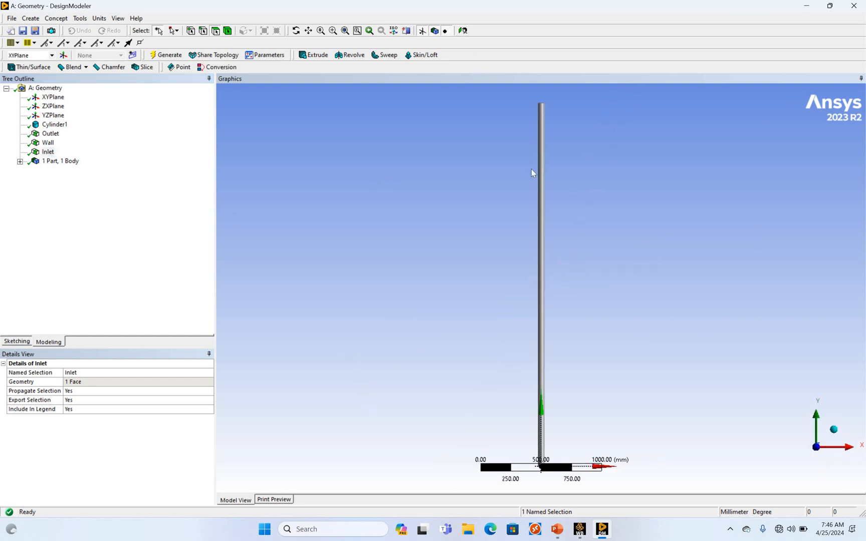
Step: Examine which cylinder faces belong to the Outlet, Wall and Inlet named selections, in that order
left_click(296, 31)
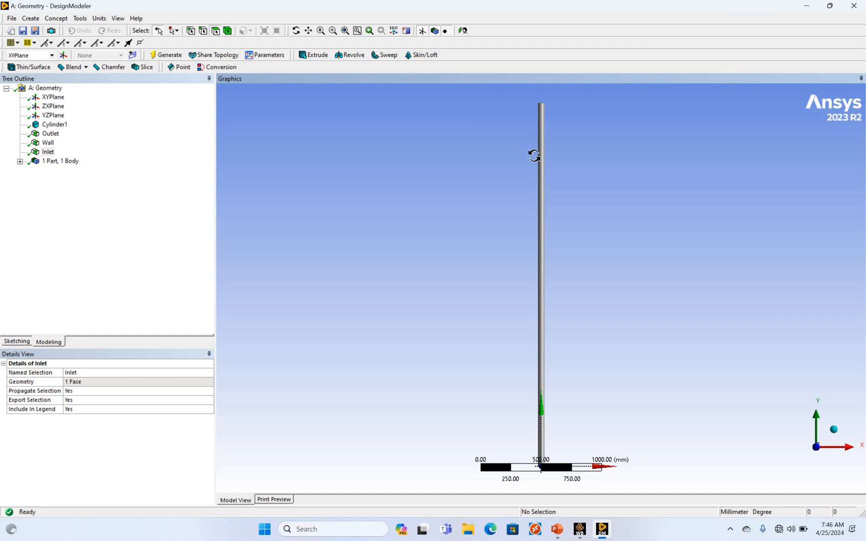
left_click_drag(535, 156, 217, 147)
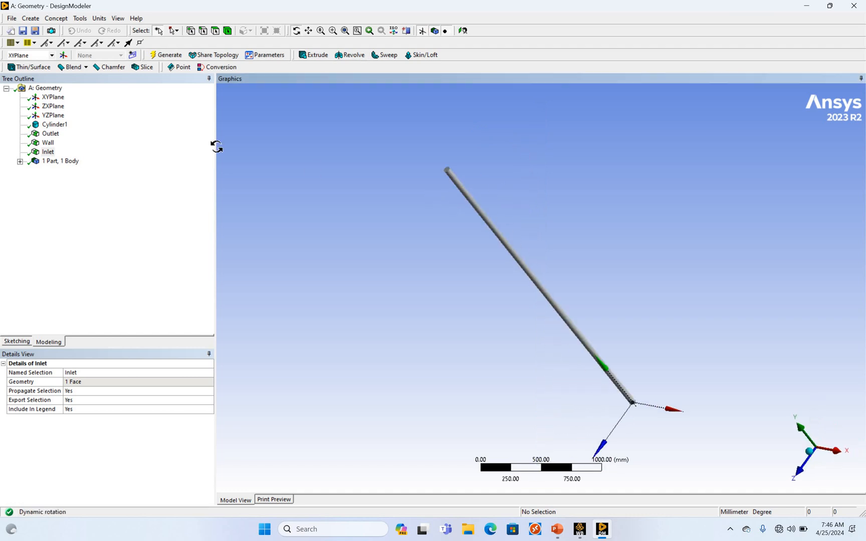
left_click(50, 134)
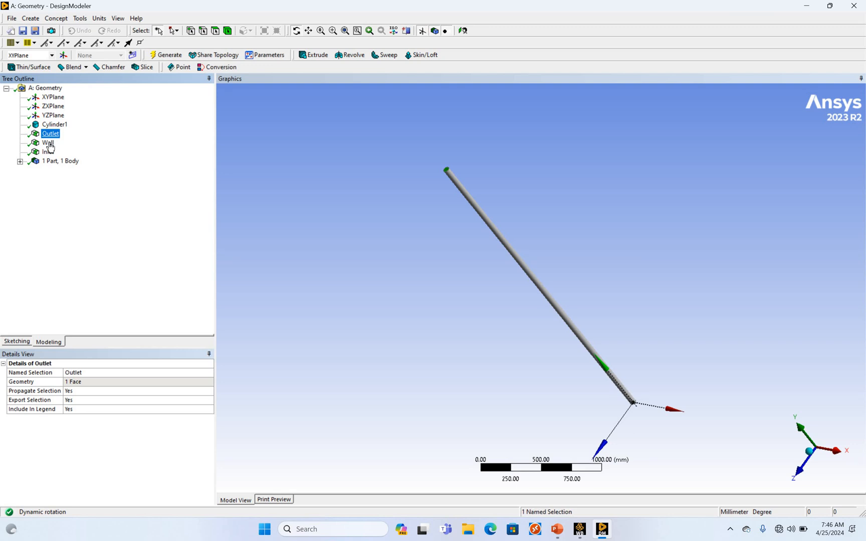
left_click(48, 143)
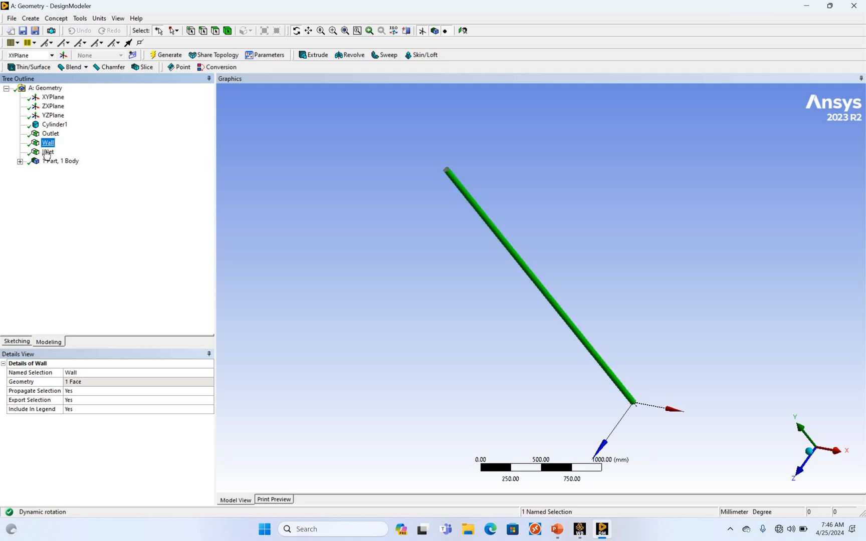
left_click(47, 152)
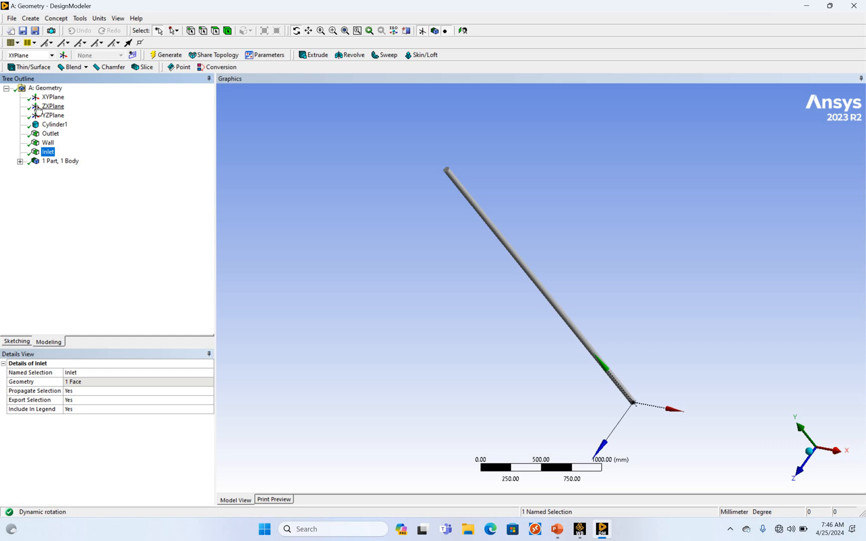
Step: Save the geometry as a DesignModeler database named Test-1 VU in the Geometry folder and close DesignModeler
left_click(11, 19)
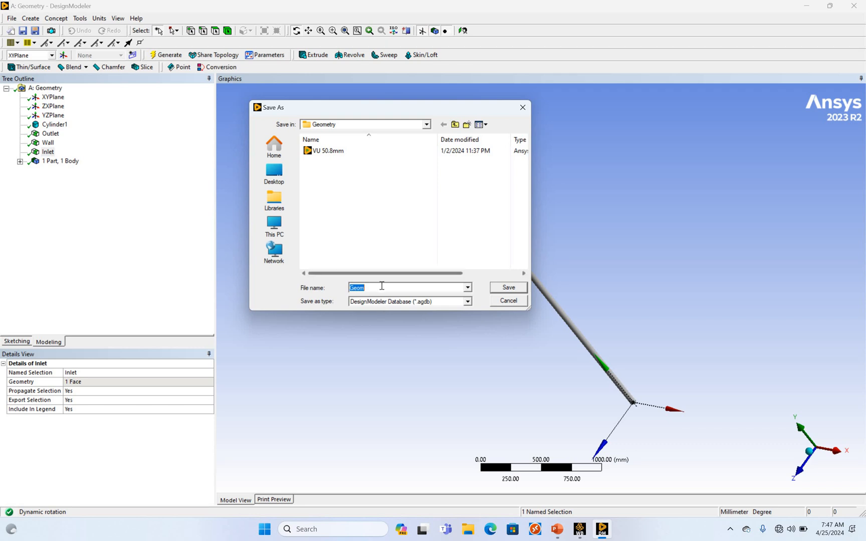
type("Tes")
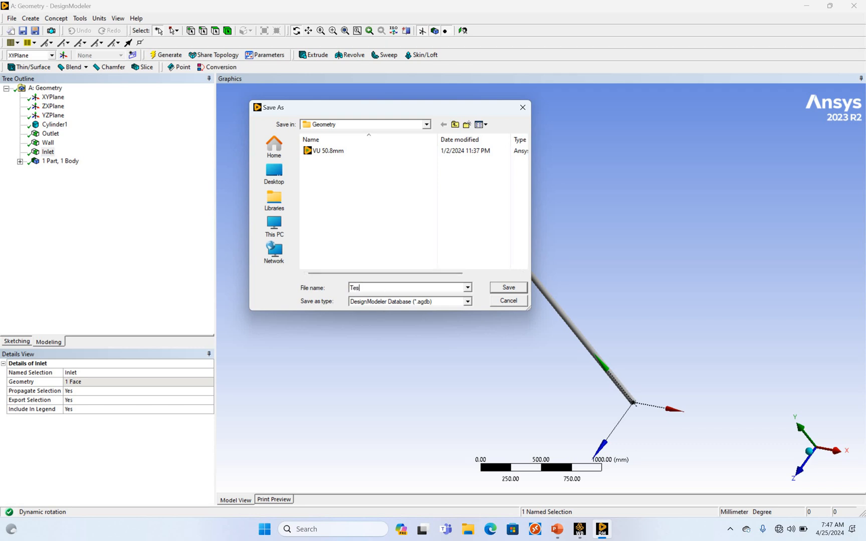
type("t-1 VU")
key("Return")
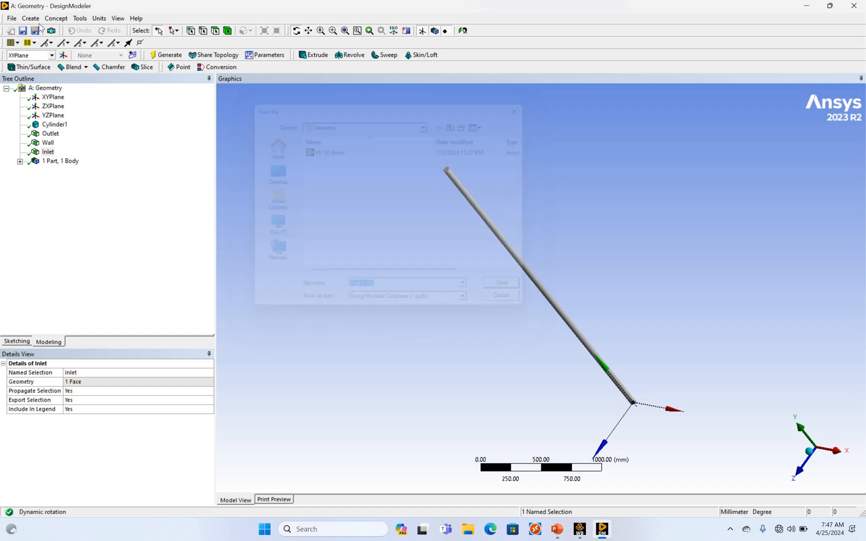
left_click(11, 18)
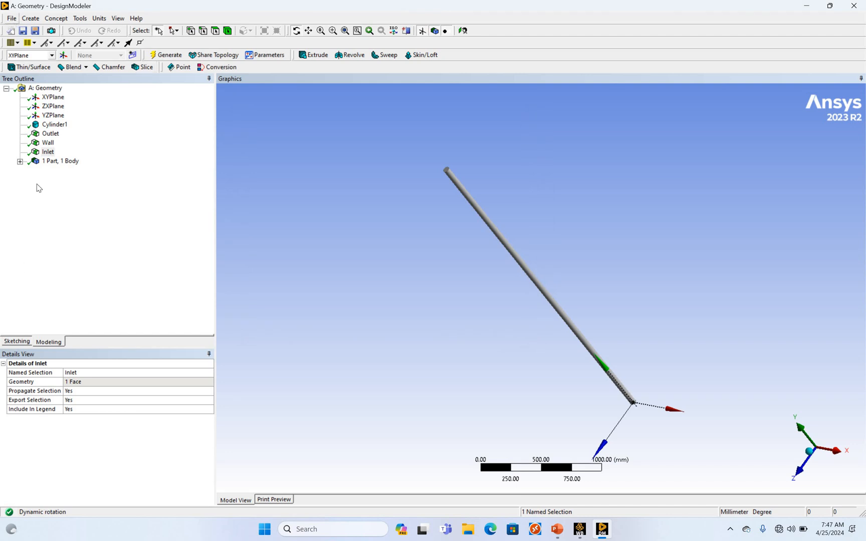
left_click(37, 183)
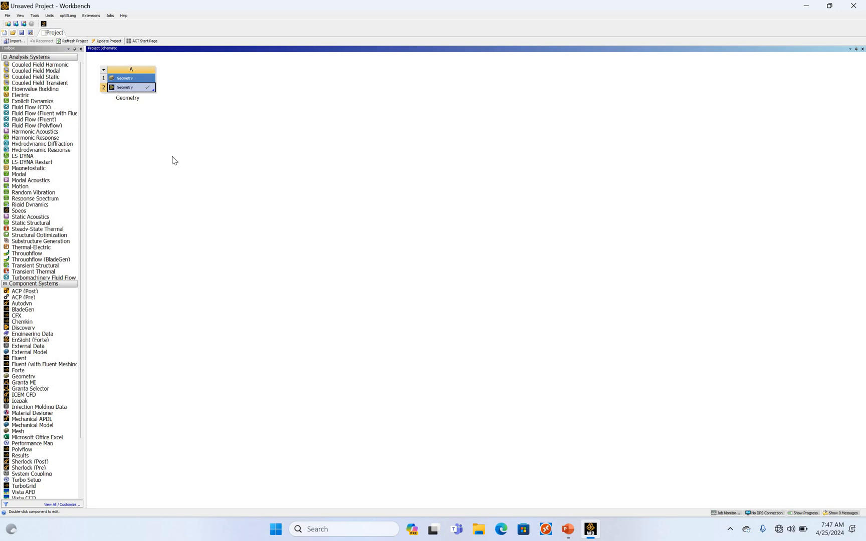
Step: Transfer the Geometry cell's data to a new ICEM CFD system in the Workbench project
right_click(139, 88)
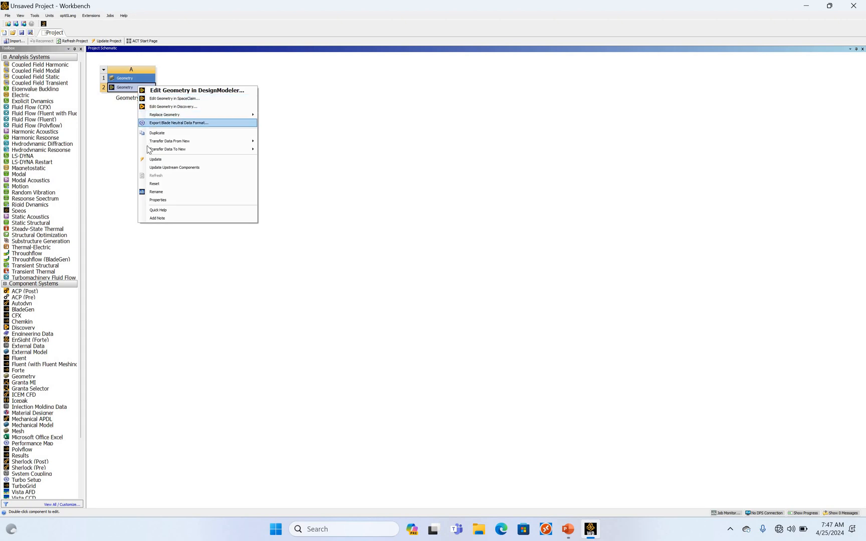
mouse_move(149, 152)
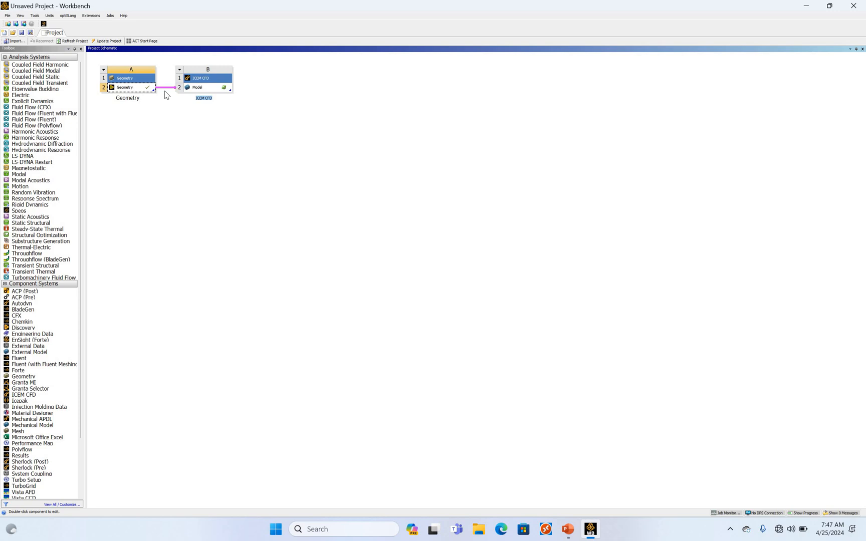
Step: Open the ICEM CFD system's Model cell and allow ICEM CFD access on public and private networks
double_click(208, 88)
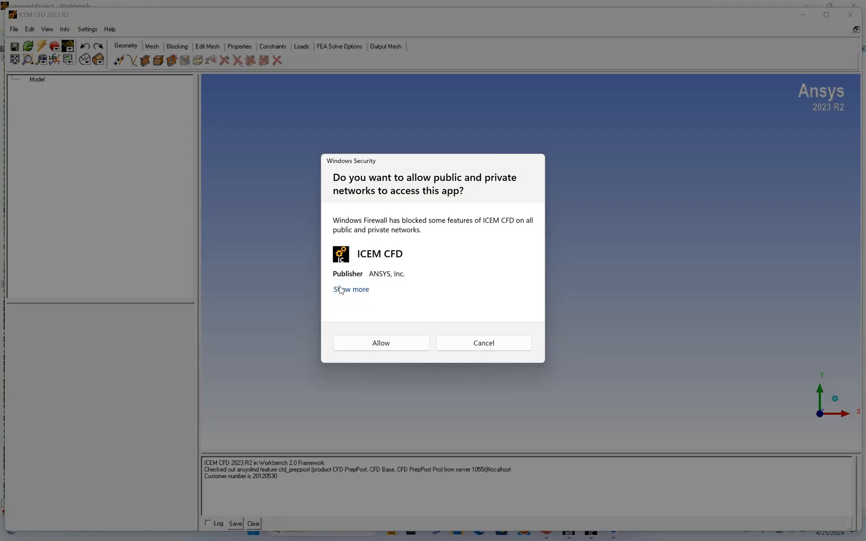
left_click(339, 290)
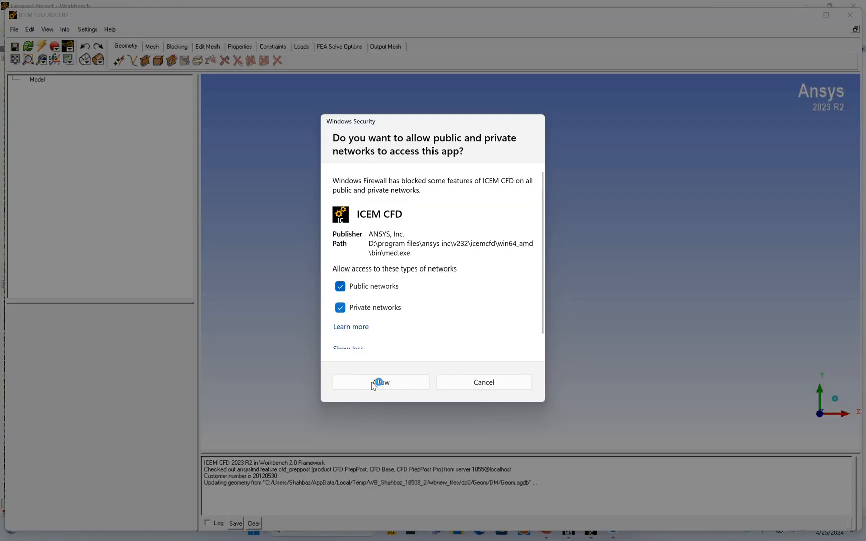
left_click(371, 382)
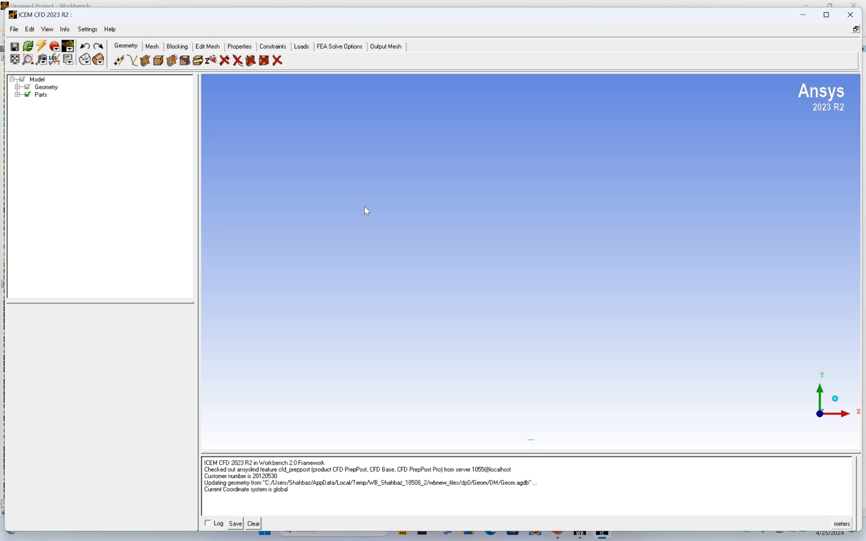
Step: Close ICEM CFD and return to the Workbench project schematic
left_click(14, 30)
left_click(19, 188)
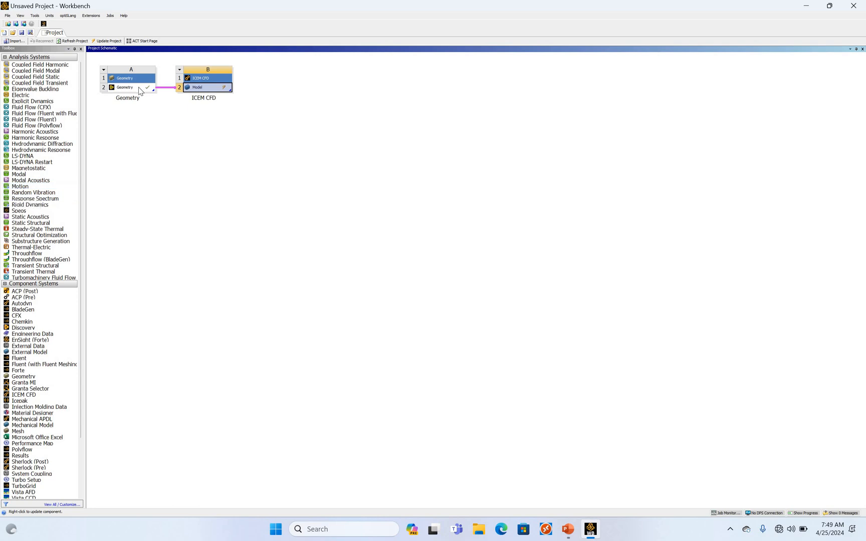
left_click(12, 17)
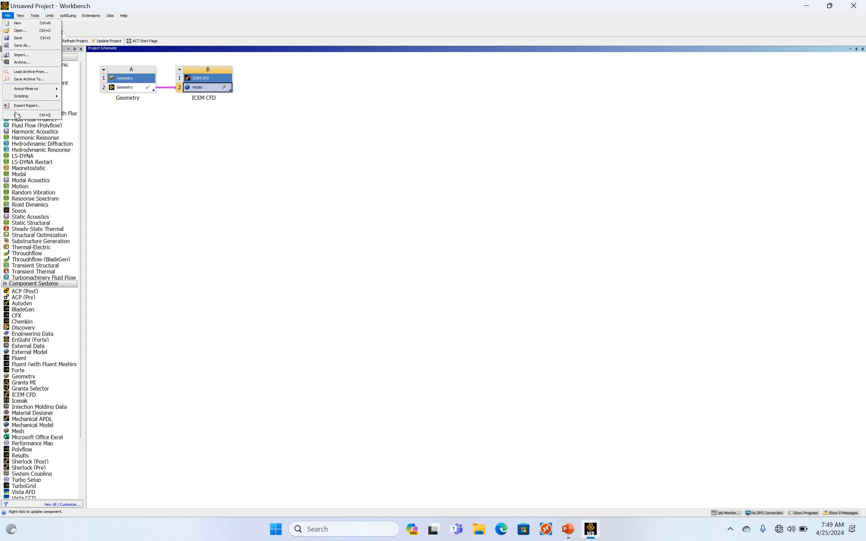
key("Return")
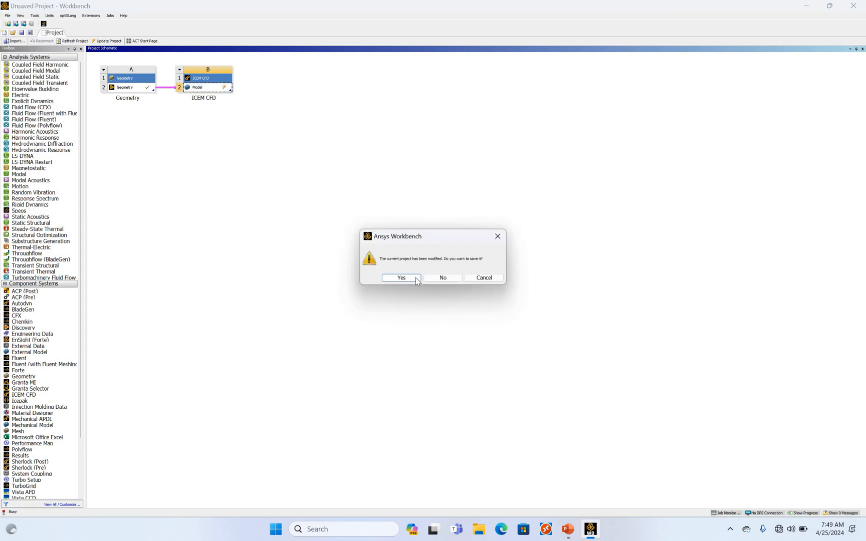
key("Return")
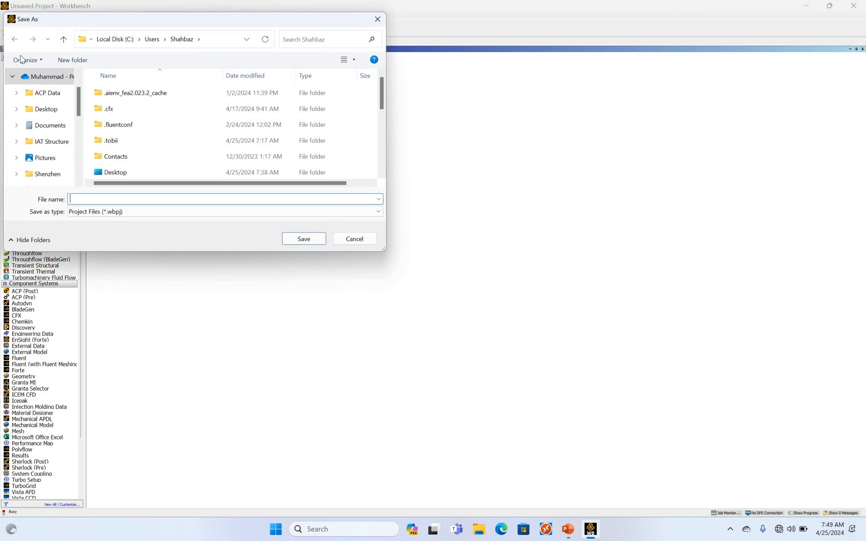
left_click(354, 238)
Step: Exit Workbench without saving the project
left_click(7, 16)
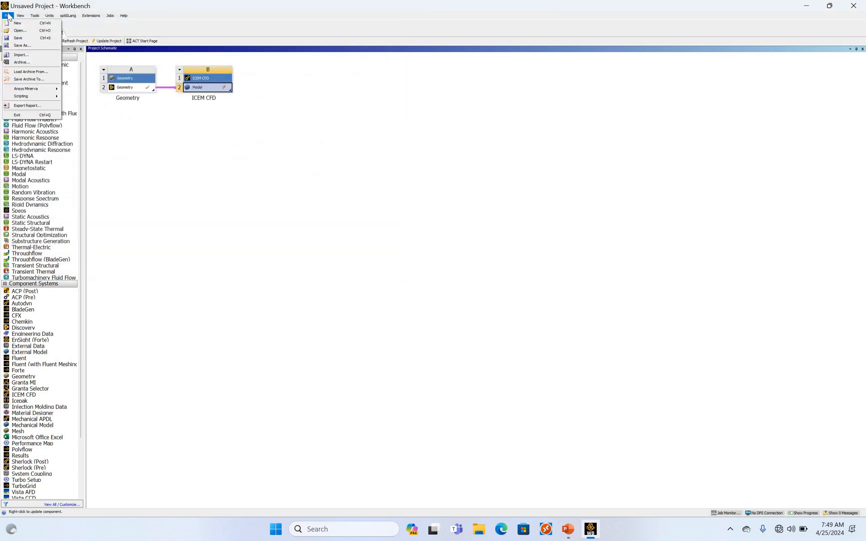
left_click(7, 16)
left_click(6, 17)
left_click(17, 115)
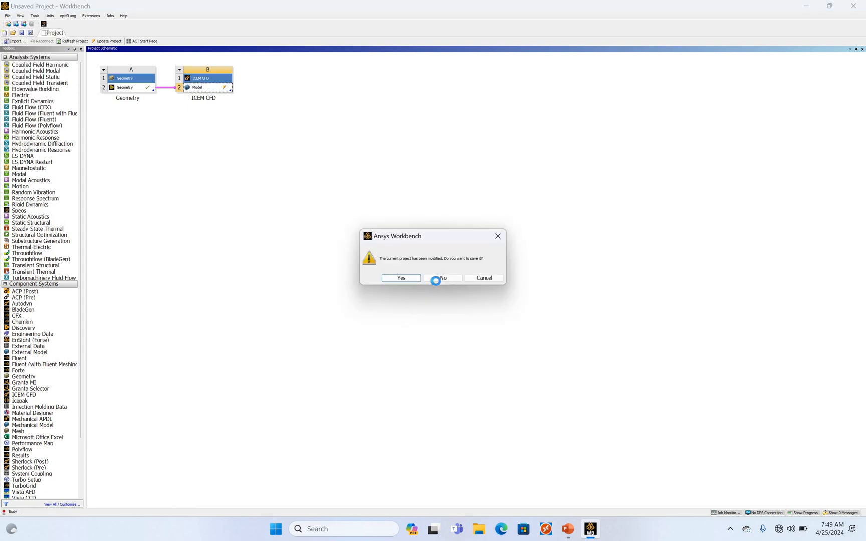
left_click(436, 279)
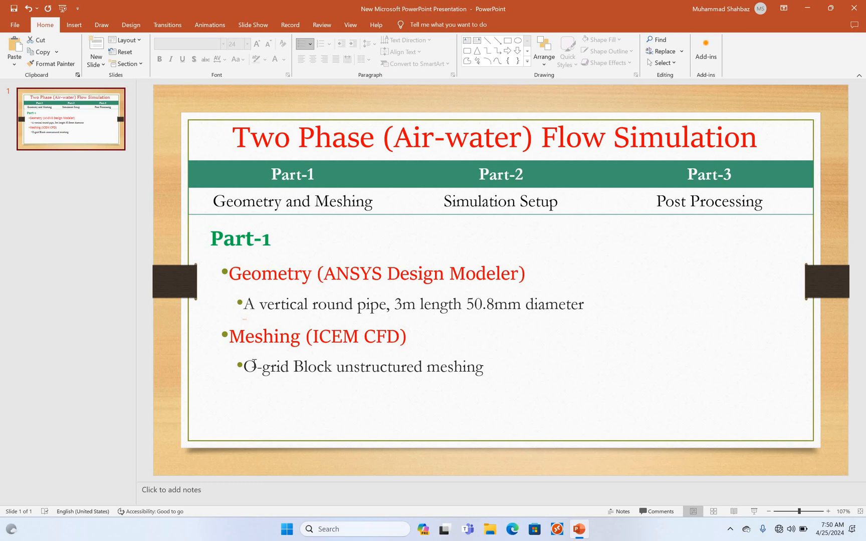
Step: Minimize PowerPoint, find and launch the standalone ICEM CFD 2023 R2, and maximize its window
left_click(807, 8)
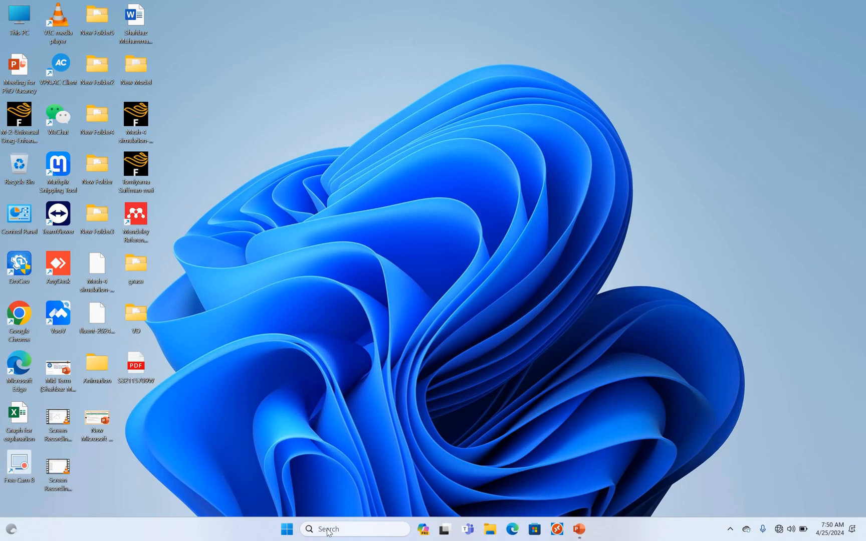
left_click(328, 530)
type("icem")
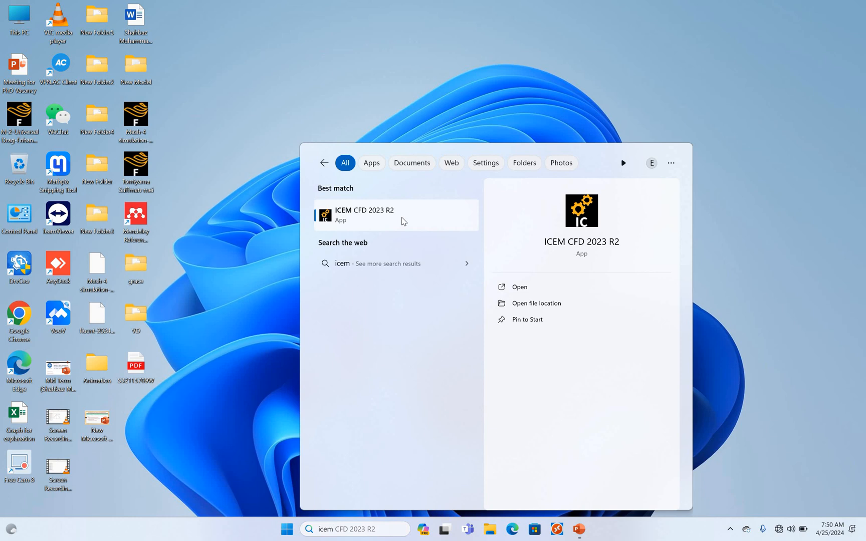
left_click(404, 221)
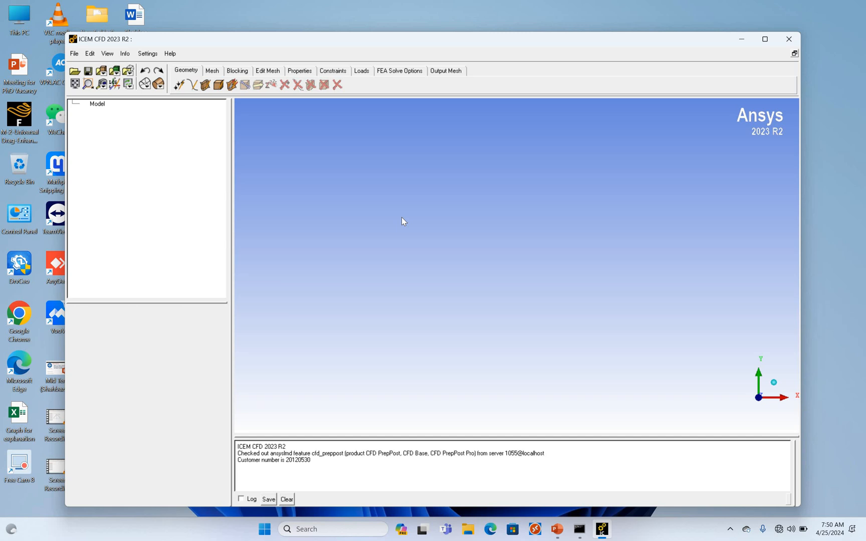
left_click(765, 40)
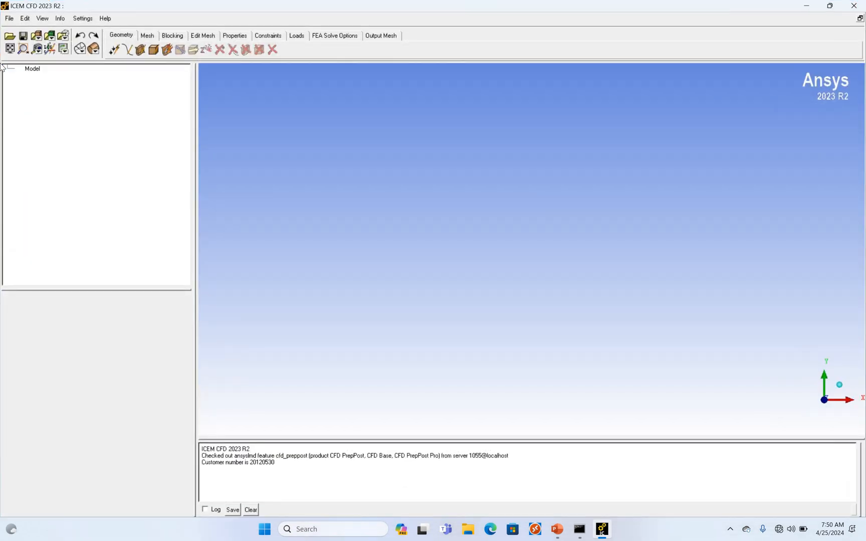
Step: Import the Test-1 VU model from the Geometry folder on drive D, applying the import settings
left_click(9, 19)
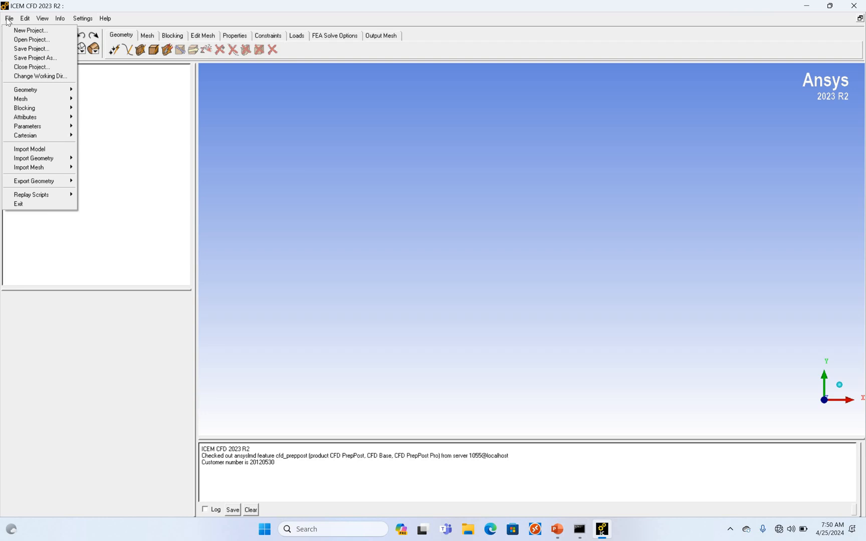
left_click(25, 150)
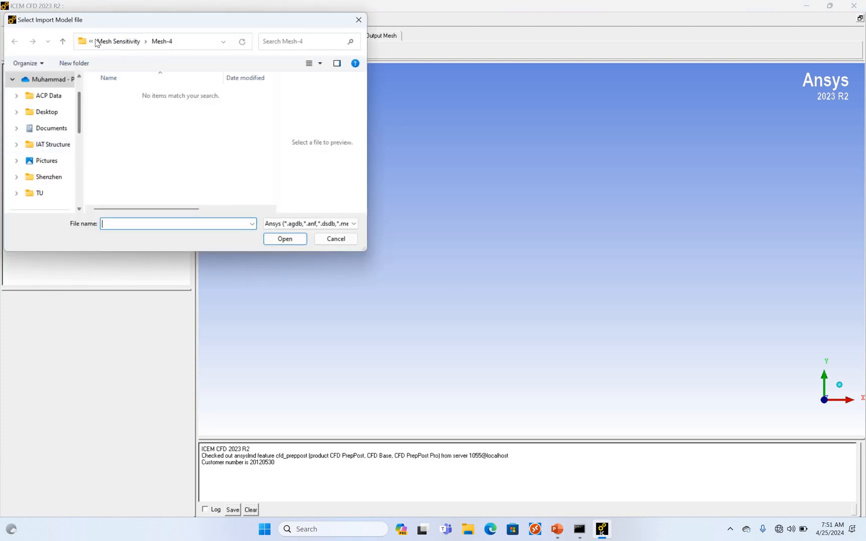
left_click(91, 41)
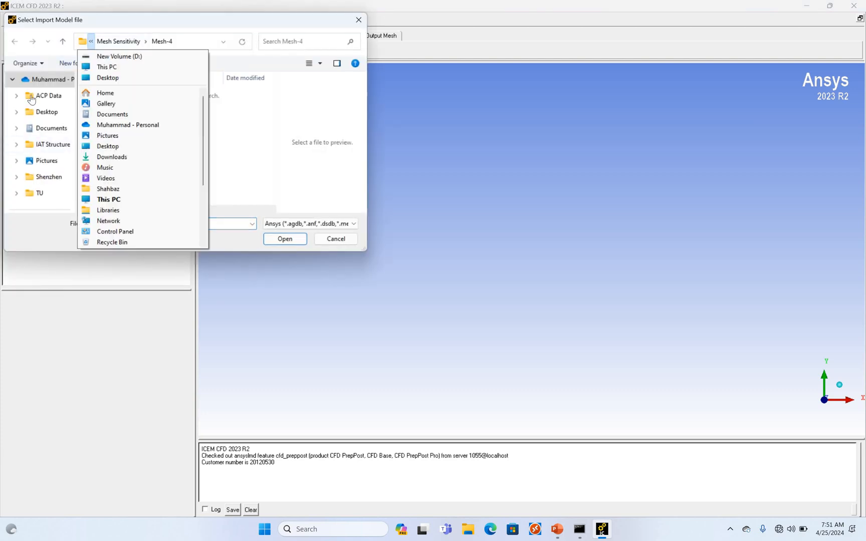
scroll(43, 163, "down", 5)
left_click(44, 162)
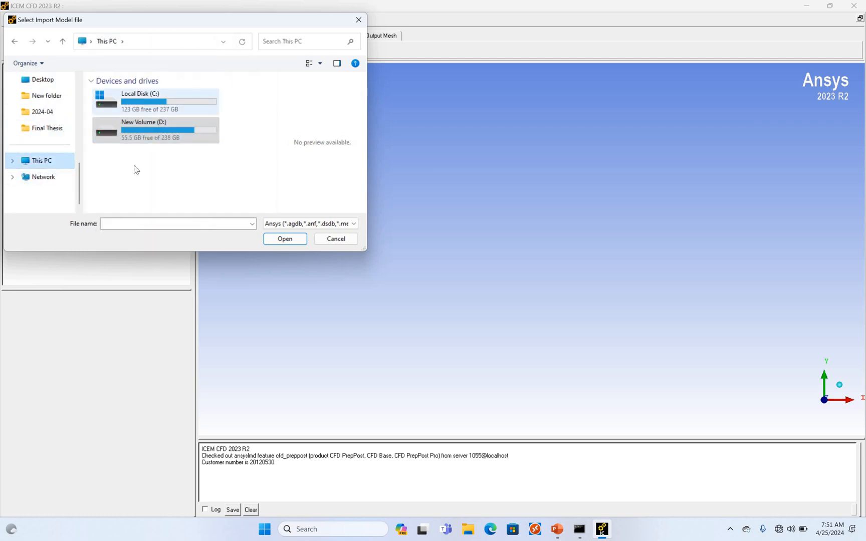
double_click(130, 135)
double_click(126, 171)
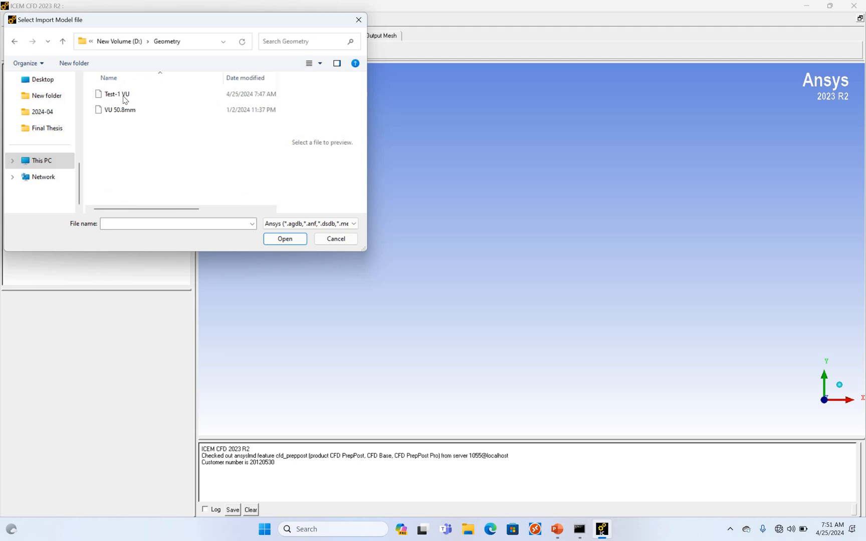
left_click(124, 94)
left_click(281, 240)
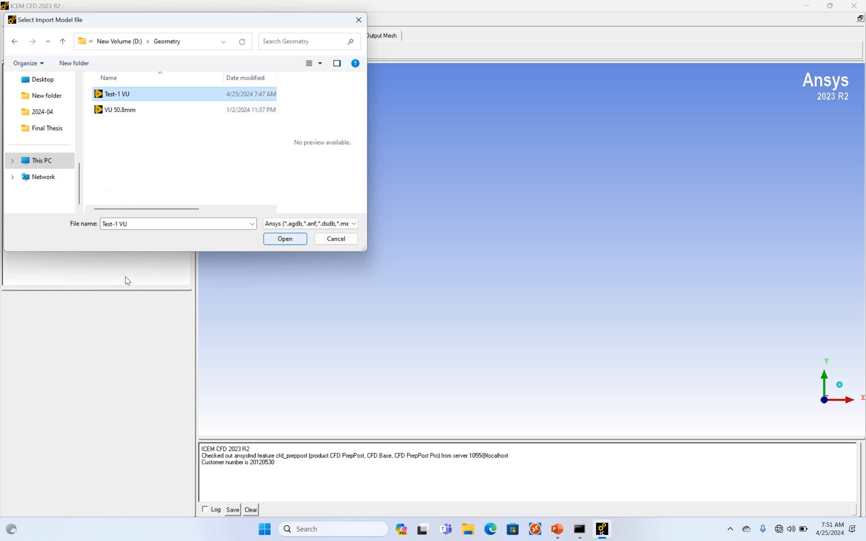
left_click(63, 512)
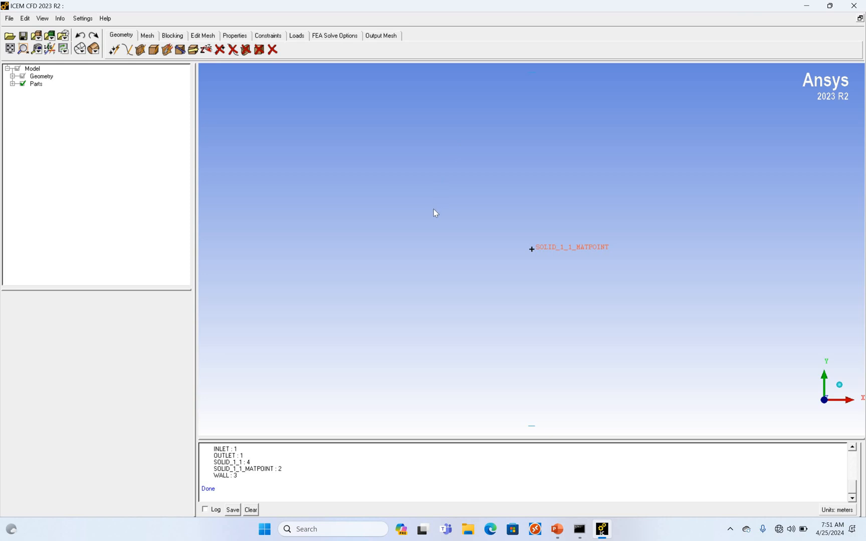
Step: Build the topology of the imported pipe geometry with a tolerance of 0.002
left_click_drag(434, 209, 489, 107)
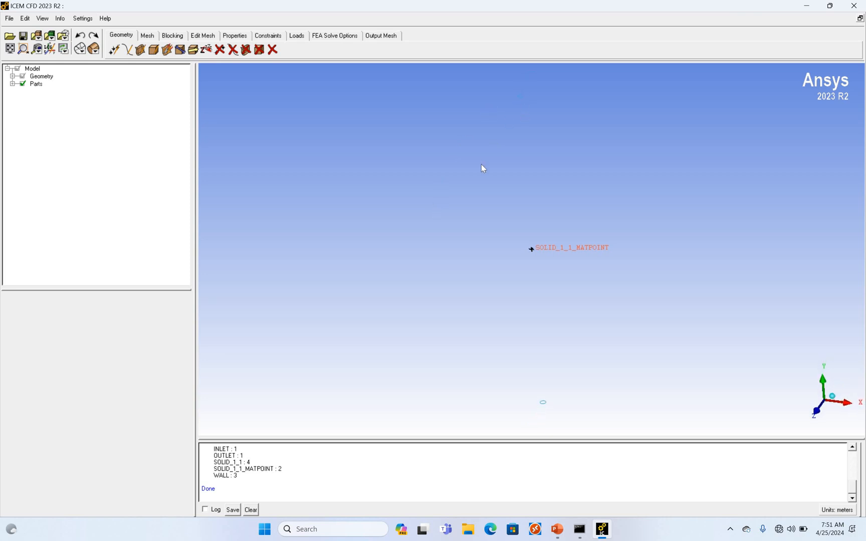
left_click_drag(445, 214, 471, 199)
scroll(471, 188, "up", 1)
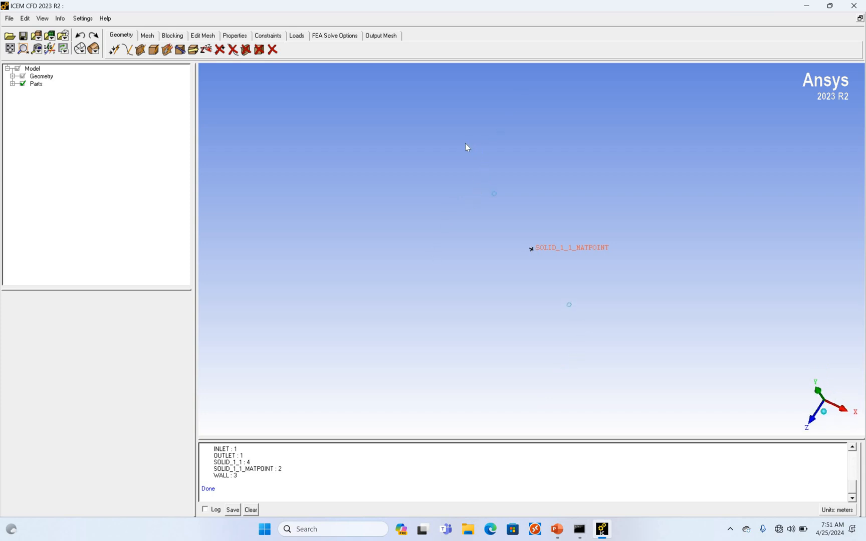
scroll(464, 161, "down", 2)
left_click_drag(475, 213, 480, 236)
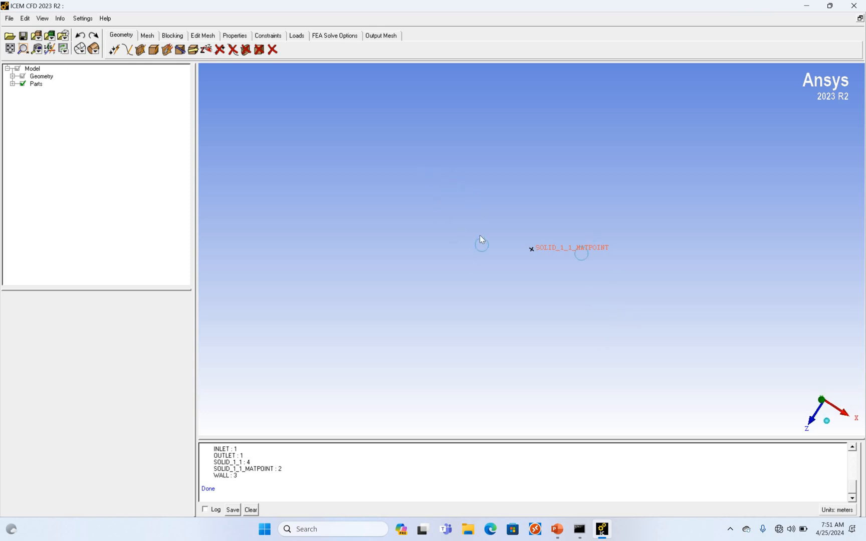
scroll(480, 240, "down", 2)
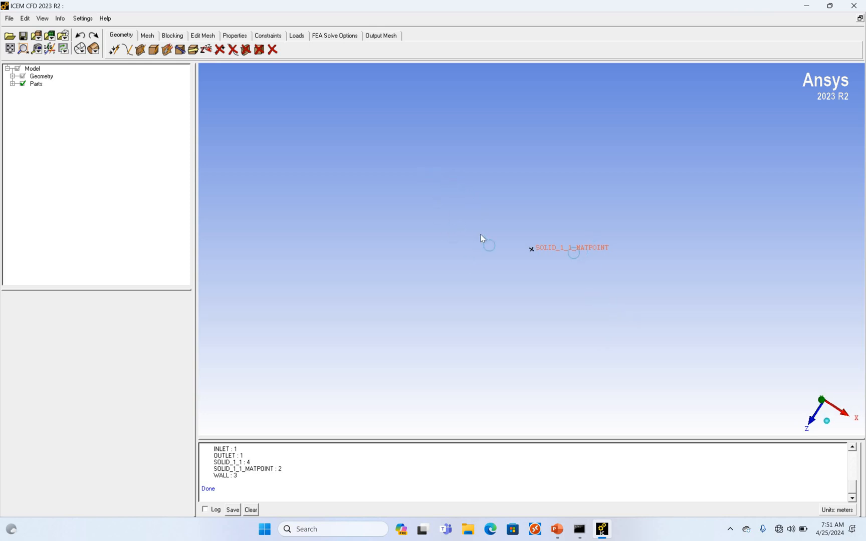
left_click(180, 51)
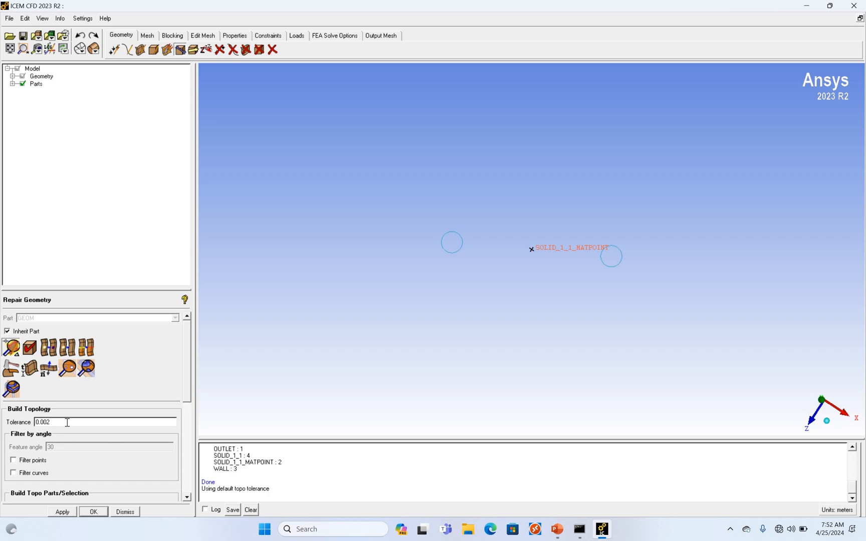
left_click(63, 512)
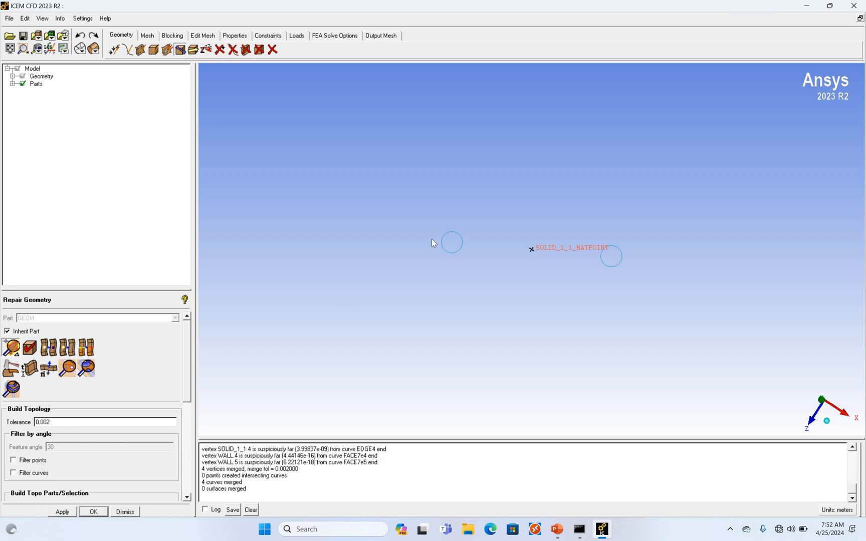
scroll(416, 239, "up", 2)
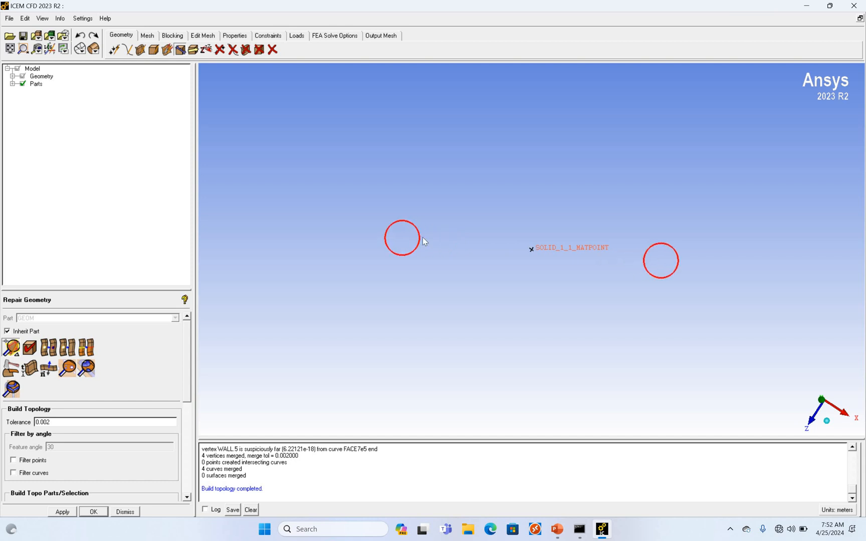
left_click_drag(424, 238, 425, 238)
scroll(423, 238, "up", 2)
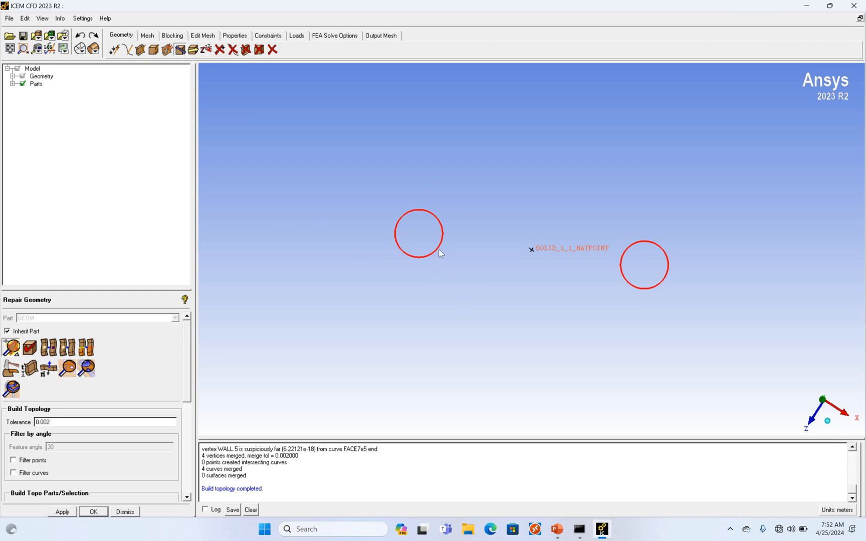
Step: Initialize a 3D Bounding Box block around the whole pipe geometry, assigned to a part named fluid
left_click(177, 35)
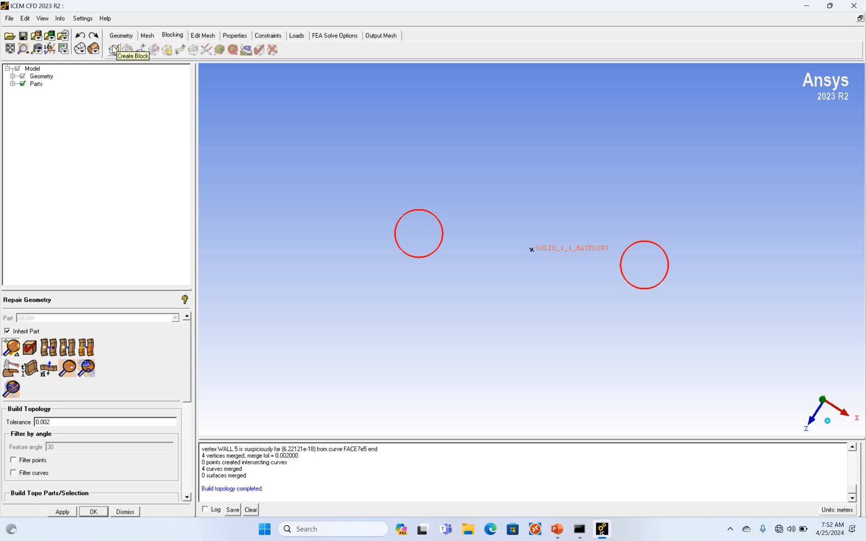
left_click(113, 49)
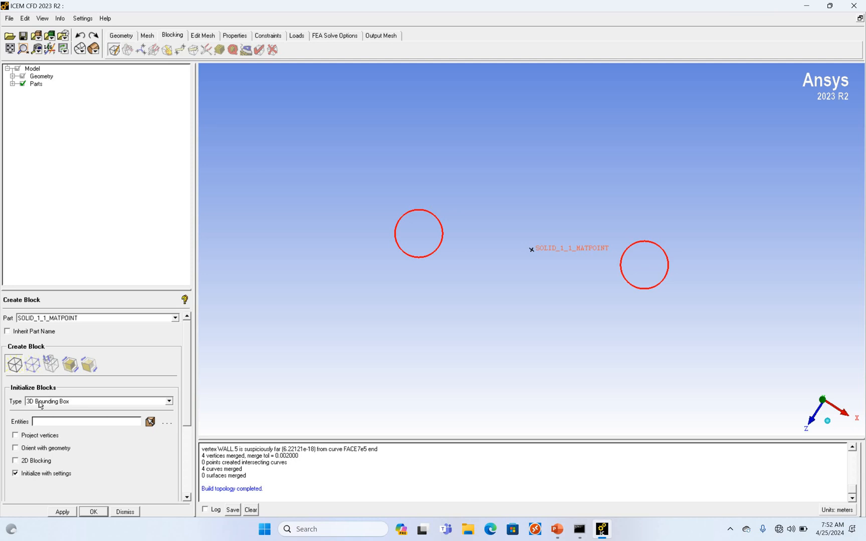
double_click(74, 320)
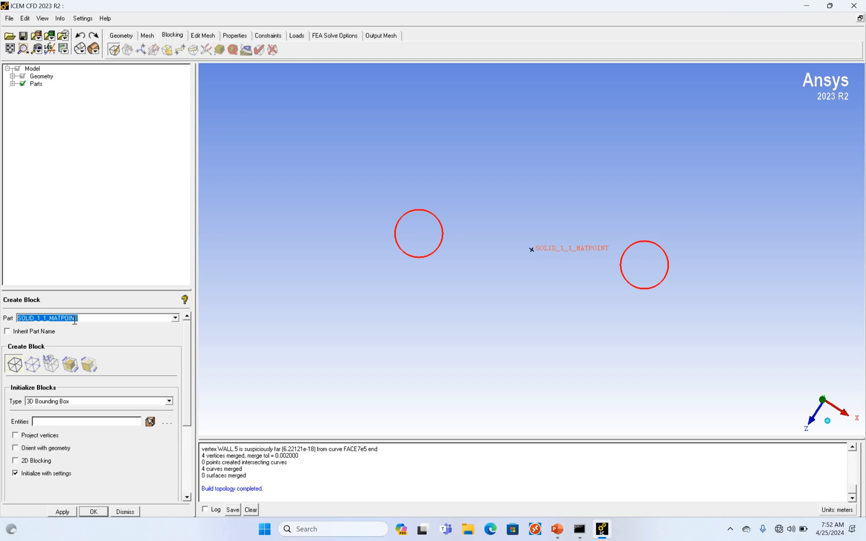
type("flyu")
key("BackSpace")
key("BackSpace")
key("BackSpace")
type("luid")
left_click(63, 512)
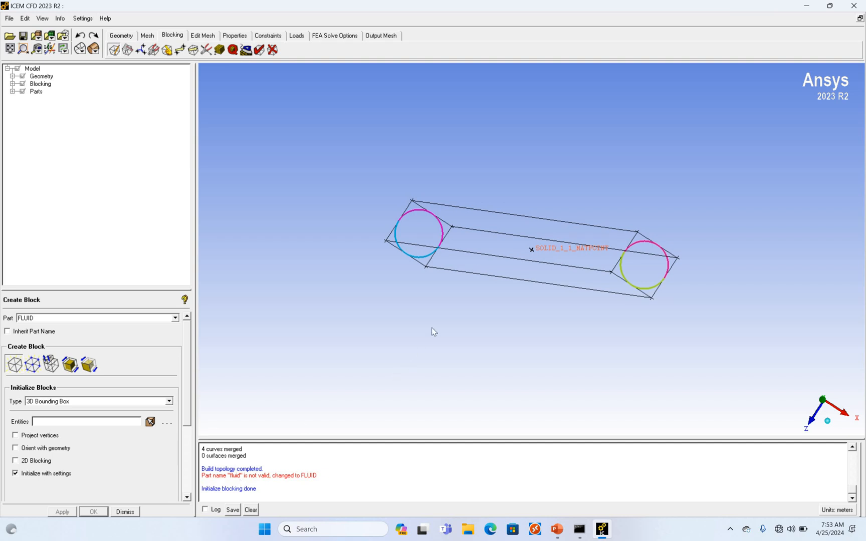
Step: Associate the four block edges at the near end of the pipe with that end's two circular curves
scroll(406, 232, "up", 2)
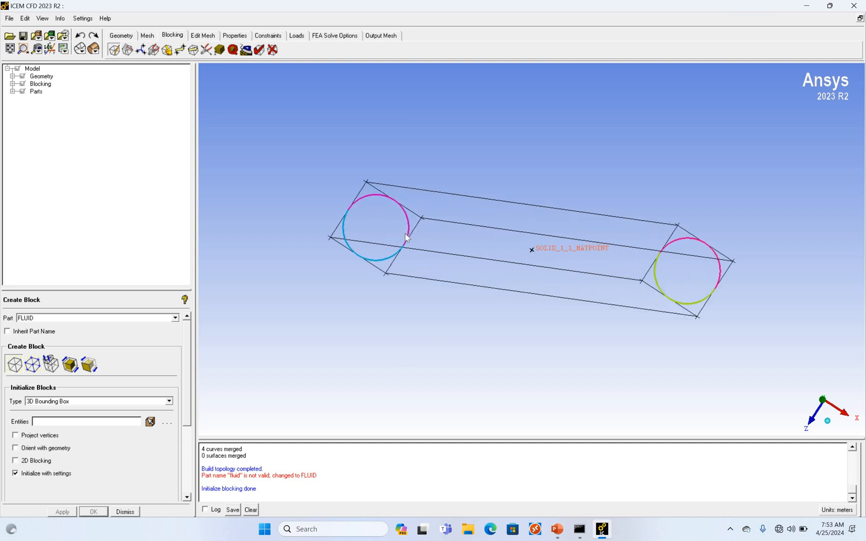
left_click_drag(413, 234, 414, 235)
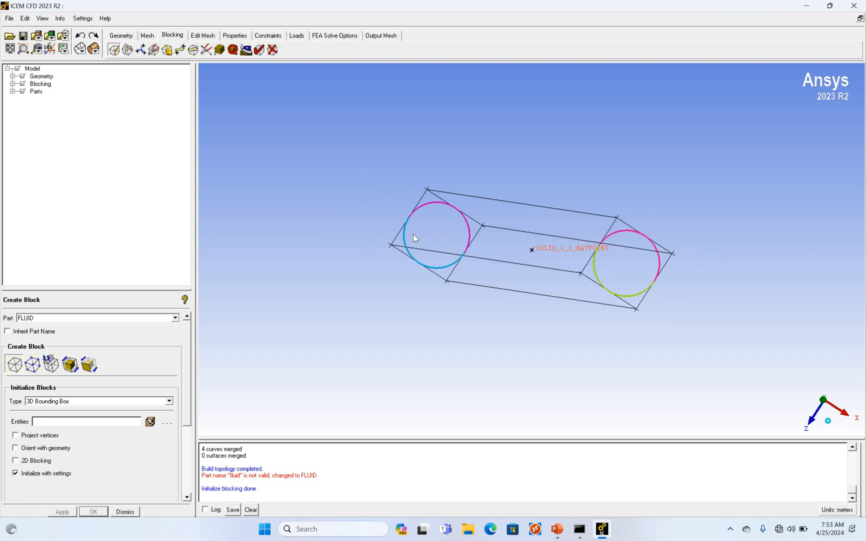
scroll(413, 234, "up", 1)
scroll(413, 234, "up", 1)
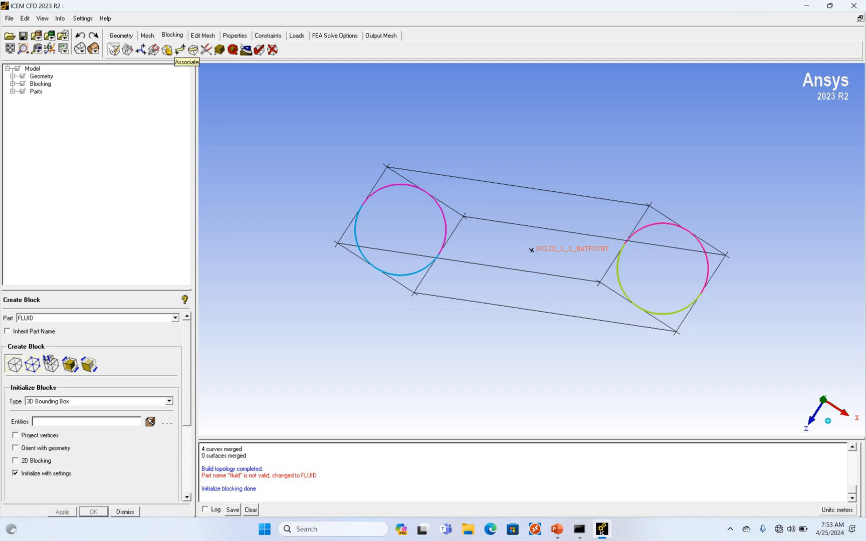
left_click(168, 52)
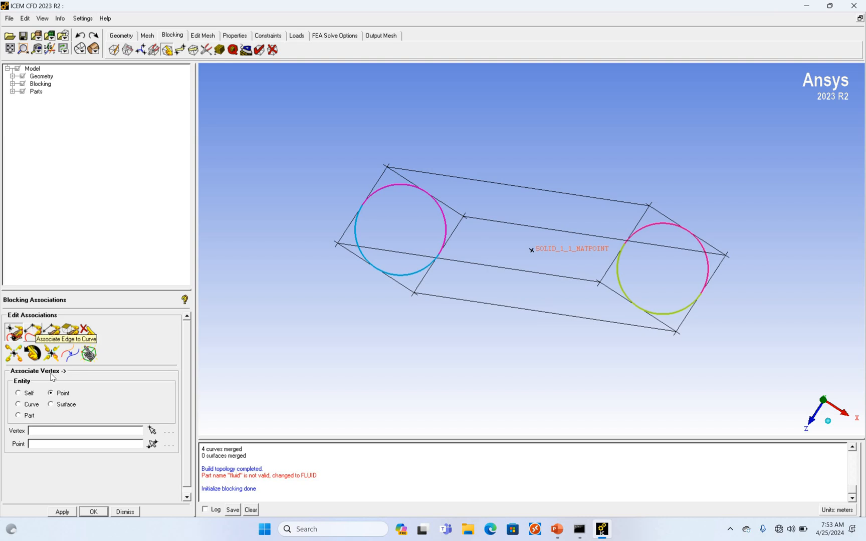
left_click(32, 331)
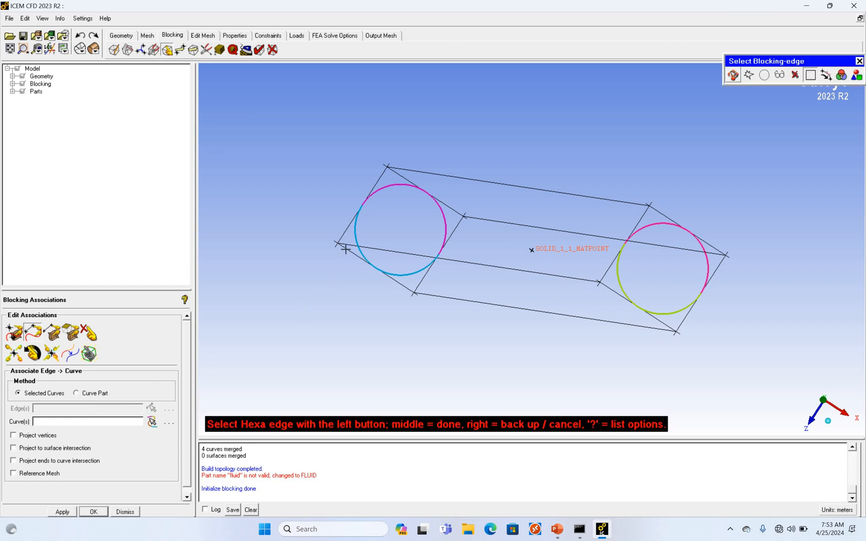
left_click(345, 249)
left_click(348, 228)
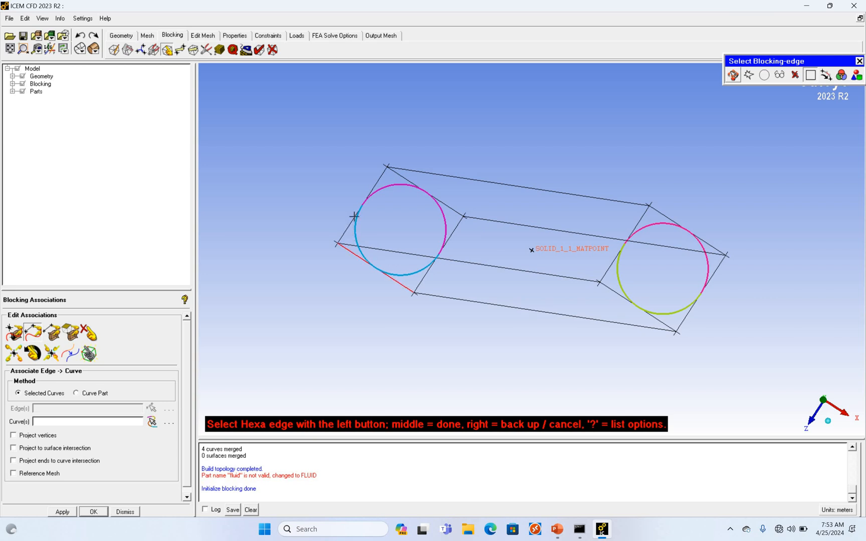
left_click(401, 175)
left_click(453, 230)
middle_click(454, 230)
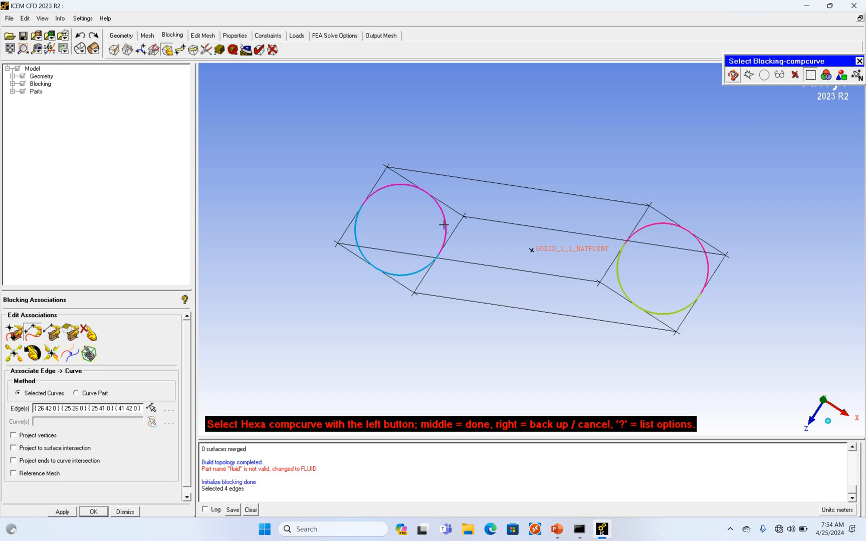
left_click(416, 272)
left_click(417, 271)
middle_click(417, 272)
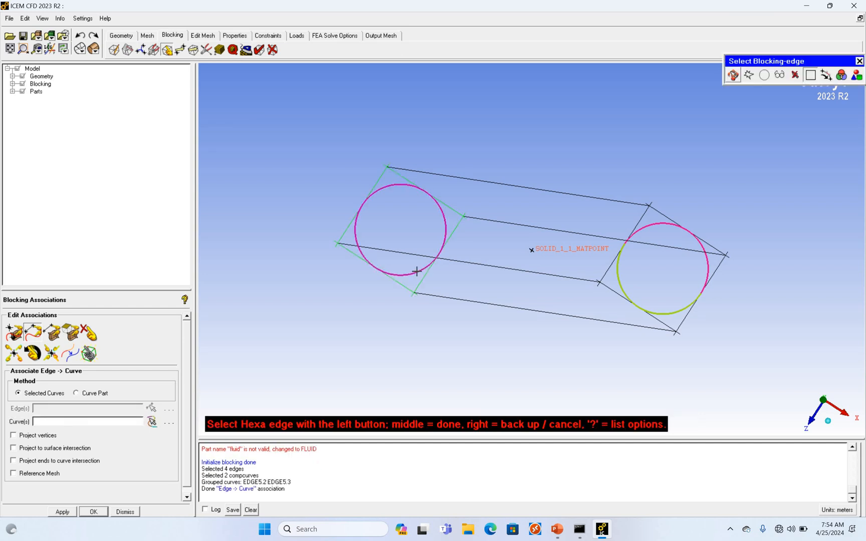
Step: Associate the four block edges at the far end of the pipe with that end's two circular curves
left_click(640, 217)
left_click(718, 271)
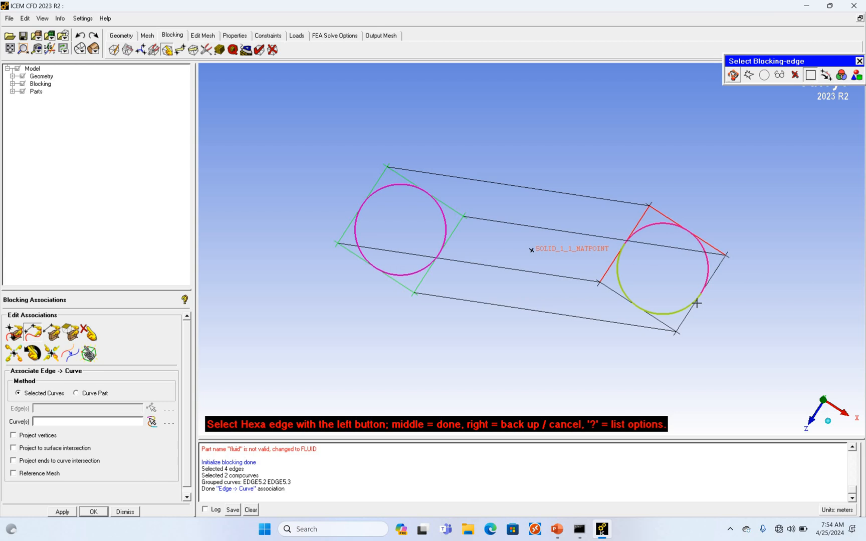
left_click(666, 324)
left_click(666, 324)
middle_click(683, 279)
left_click(706, 267)
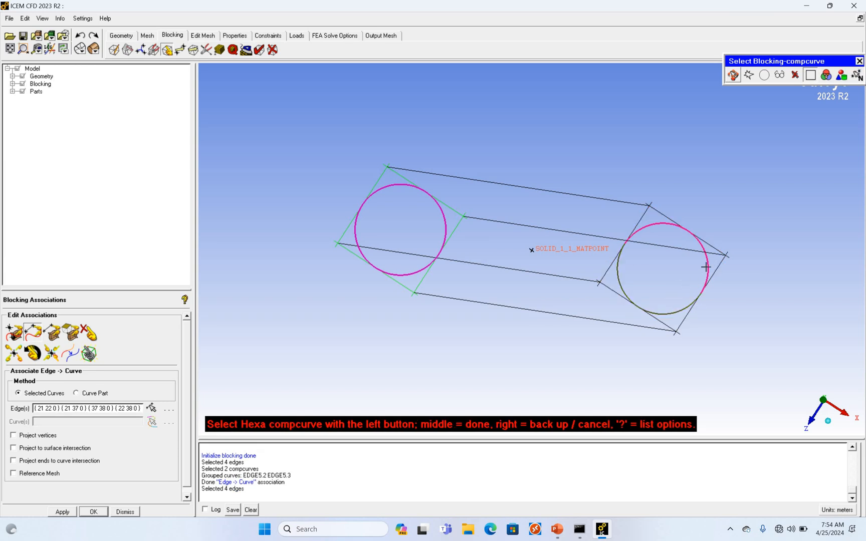
left_click(706, 267)
middle_click(707, 268)
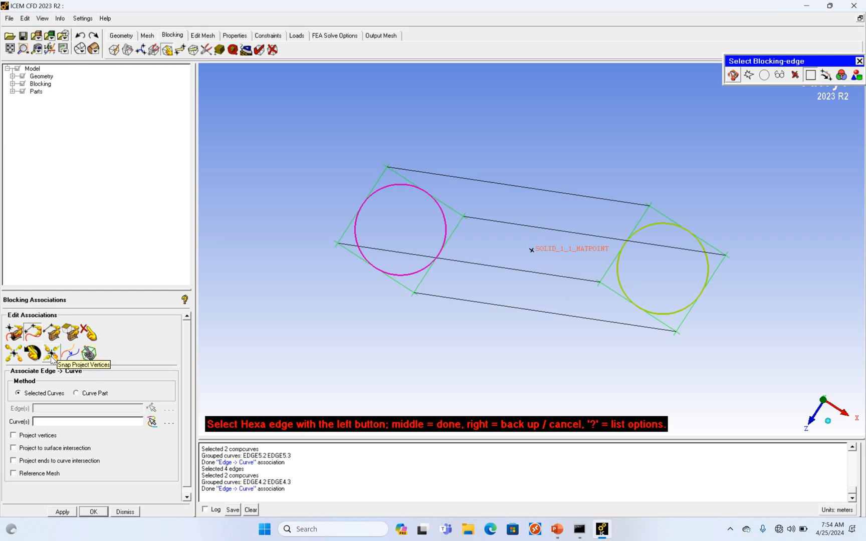
Step: Snap all visible block vertices onto the associated geometry using Snap Project Vertices
left_click(51, 354)
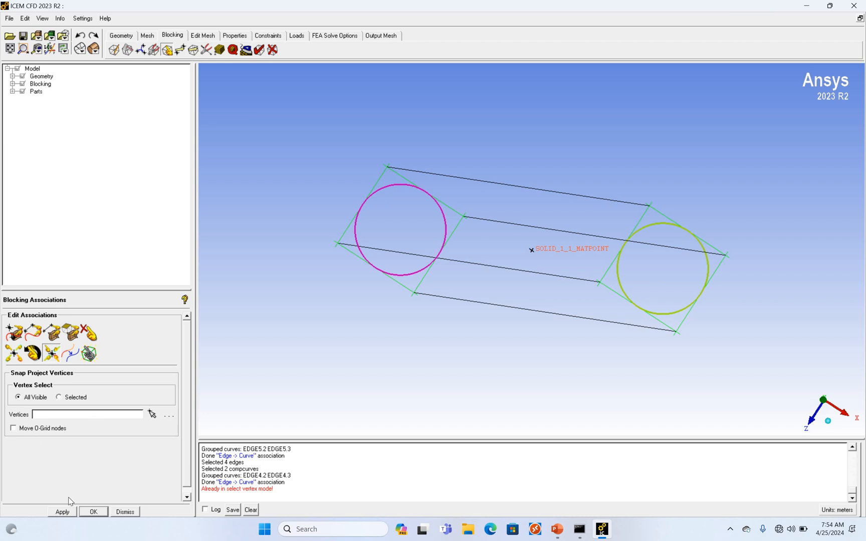
left_click(69, 512)
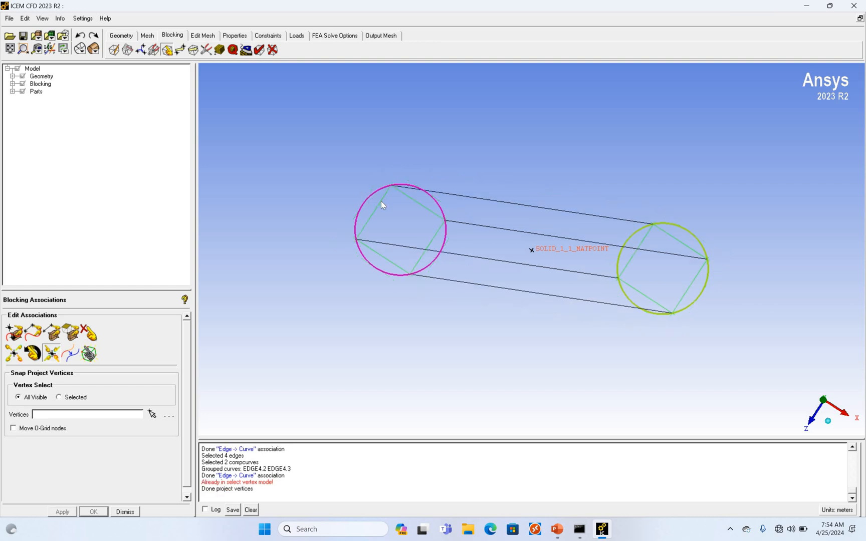
left_click_drag(380, 201, 380, 201)
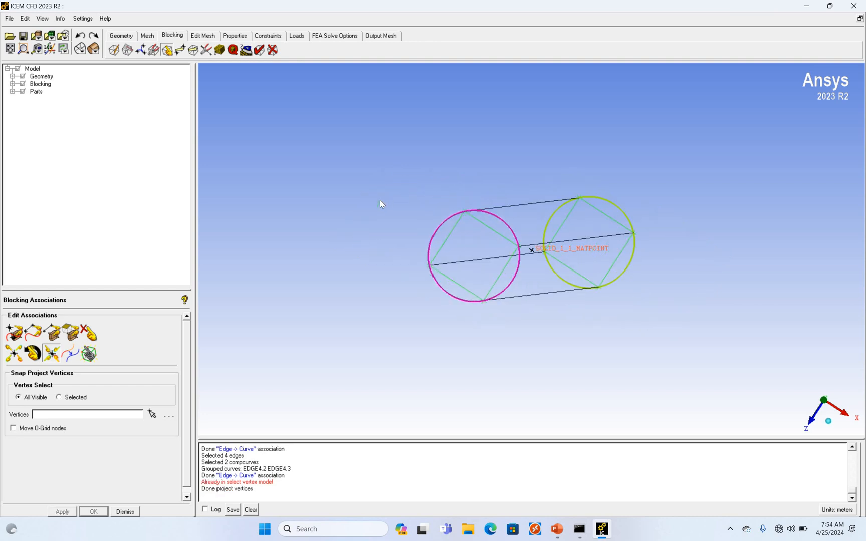
scroll(380, 204, "up", 3)
scroll(379, 200, "down", 1)
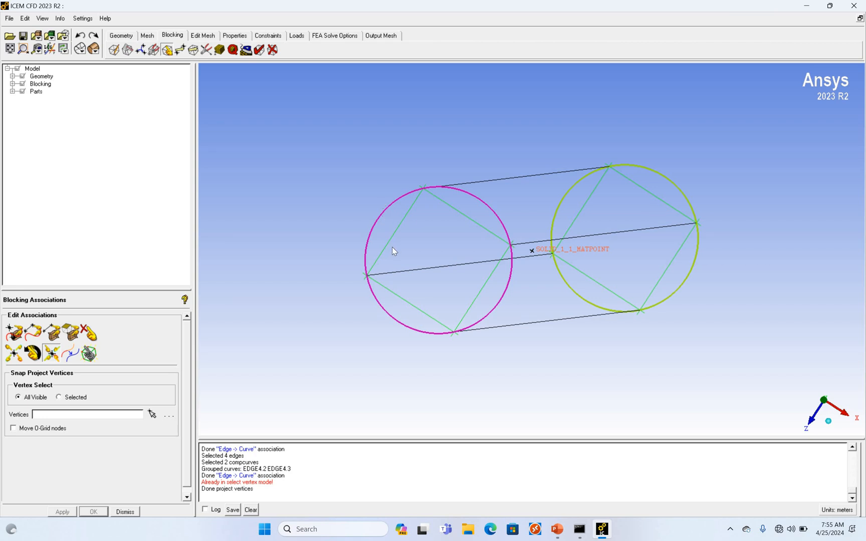
left_click_drag(393, 247, 393, 249)
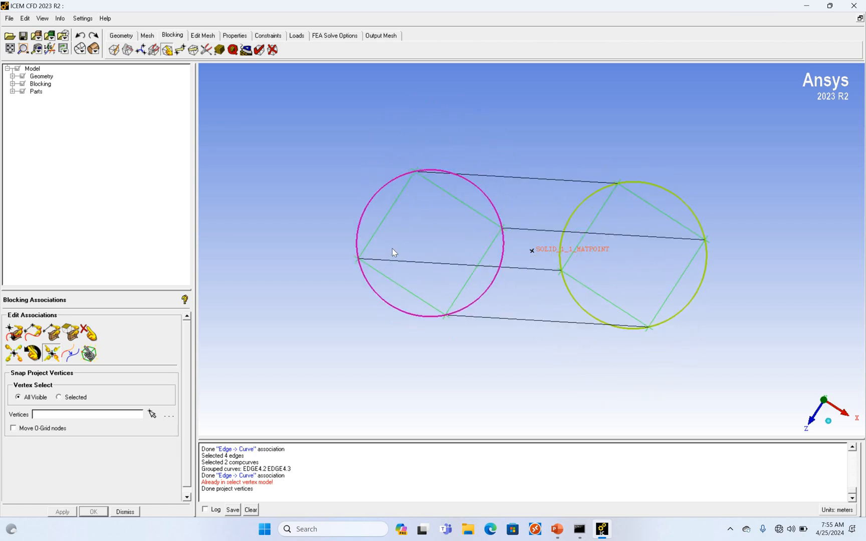
scroll(392, 248, "up", 2)
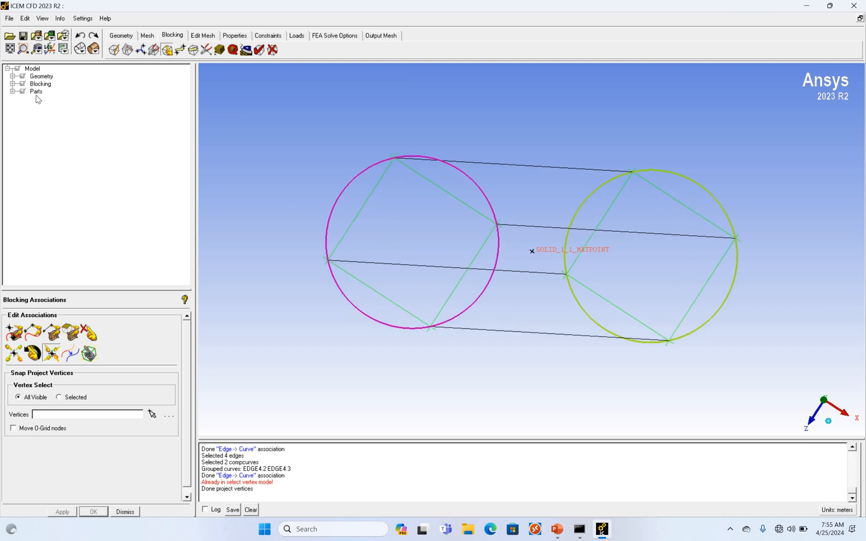
Step: Turn on the Pre-Mesh display of the blocking and recompute the mesh
left_click(12, 84)
left_click(27, 130)
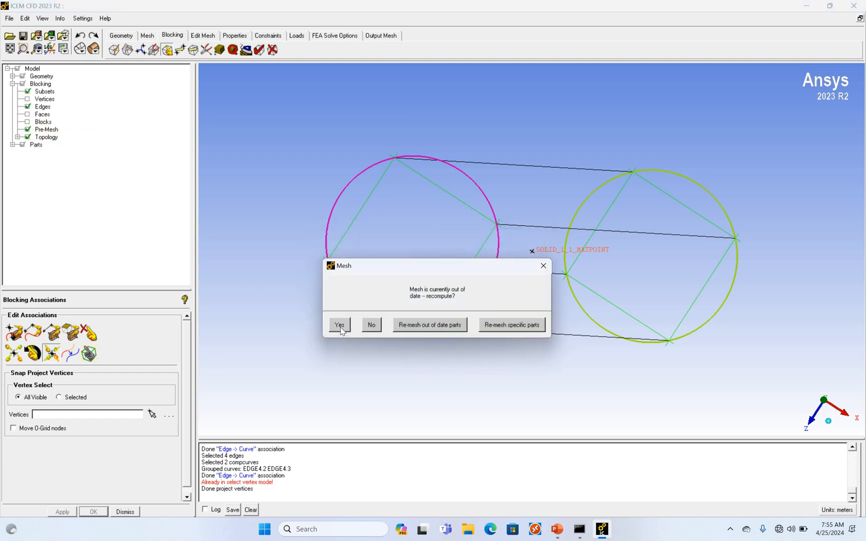
left_click(340, 325)
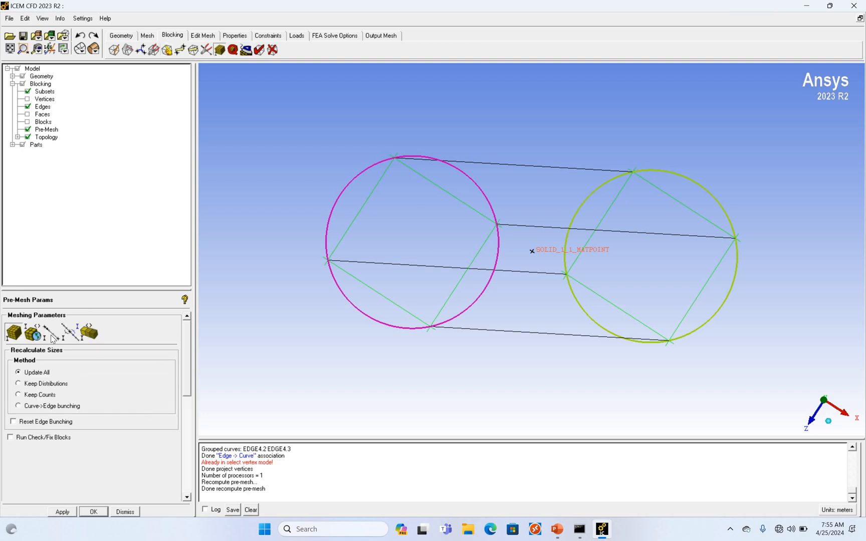
Step: Set 15 nodes on one edge of the near end face and copy the parameters to all parallel edges
left_click(52, 332)
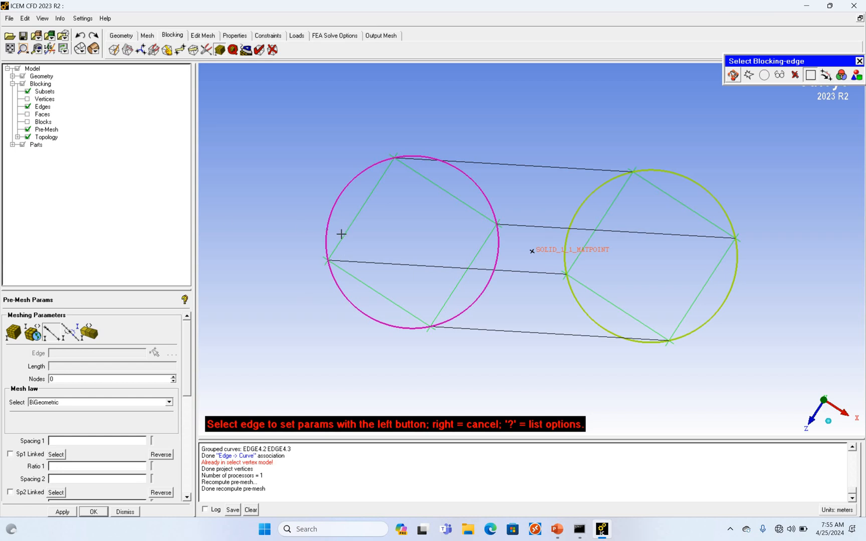
left_click(359, 244)
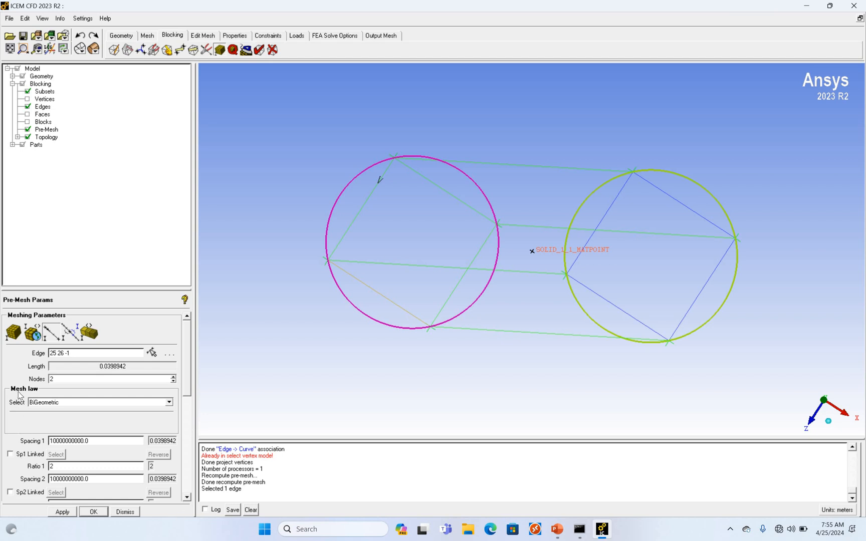
scroll(21, 396, "down", 5)
left_click(10, 326)
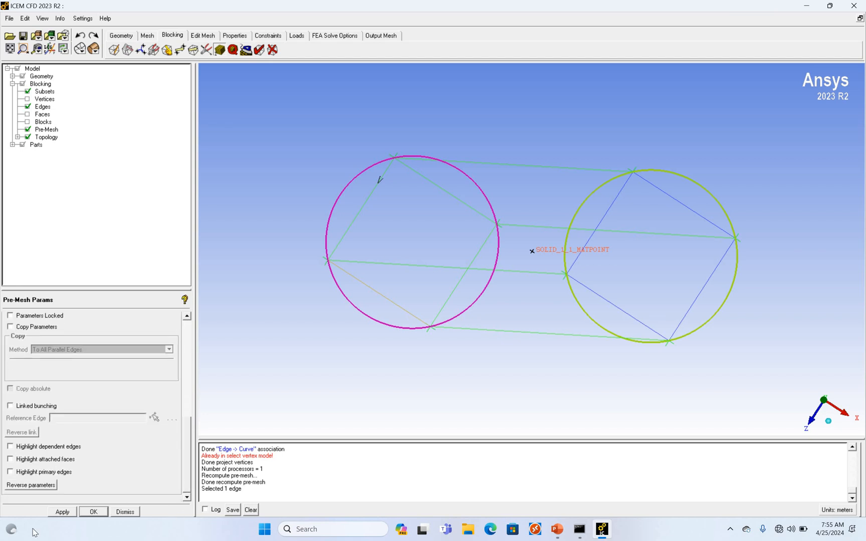
left_click(62, 512)
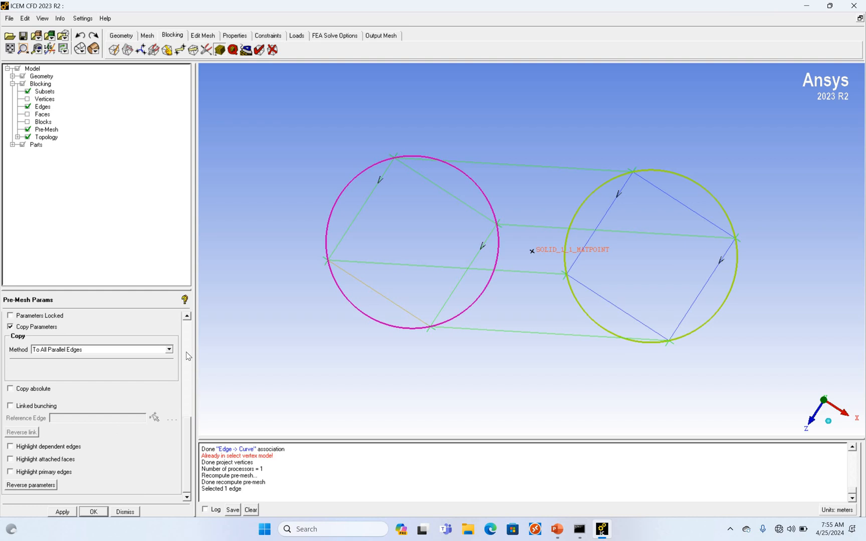
scroll(142, 350, "up", 5)
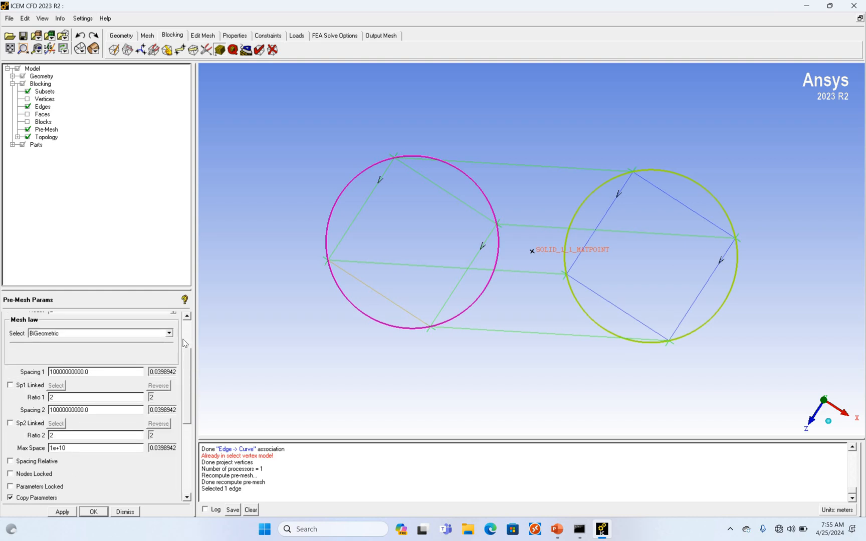
scroll(36, 382, "up", 3)
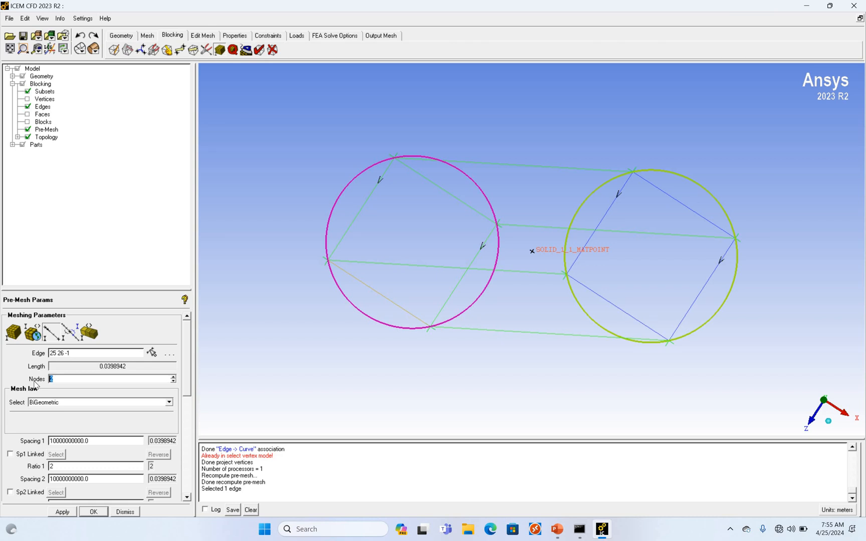
type("15")
key("Return")
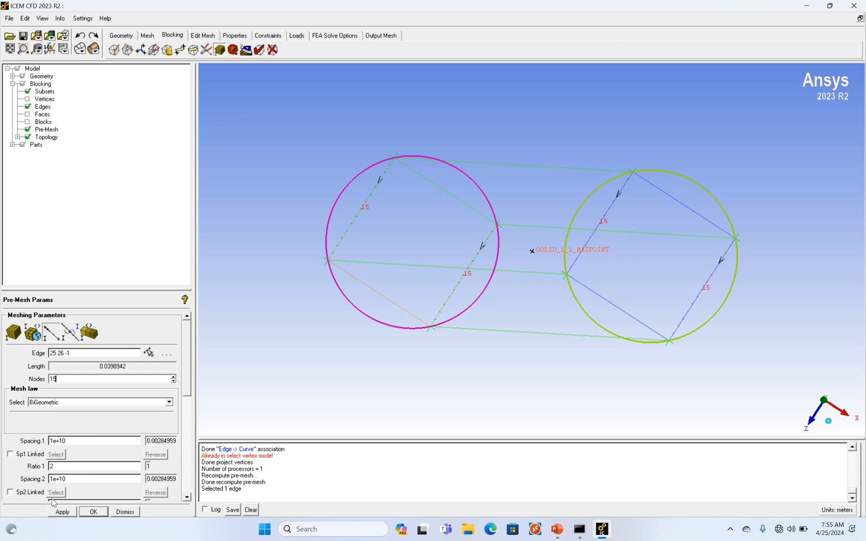
Step: Set 15 nodes on the adjacent edge of the near end face, applied to its parallel edges
left_click(148, 352)
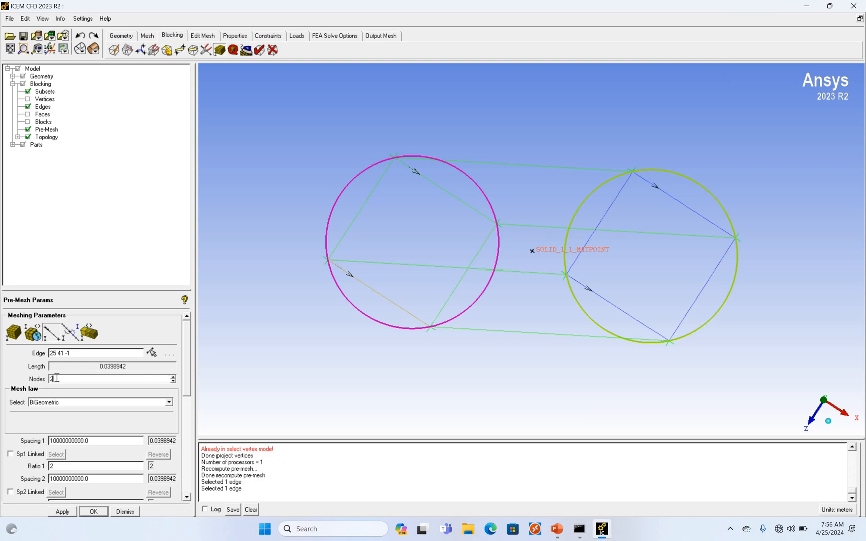
key("BackSpace")
type("15")
left_click(64, 511)
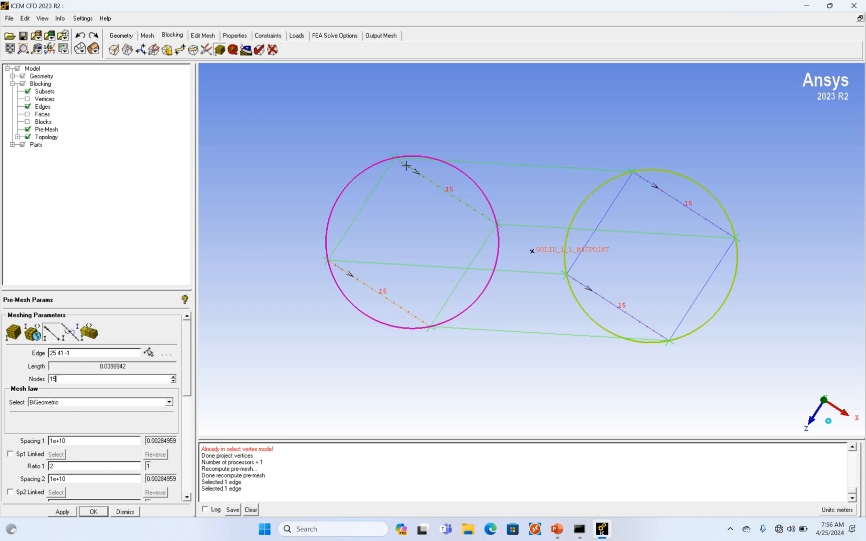
Step: Set 25 nodes on a lengthwise edge of the pipe block, applied to its parallel edges
left_click(471, 163)
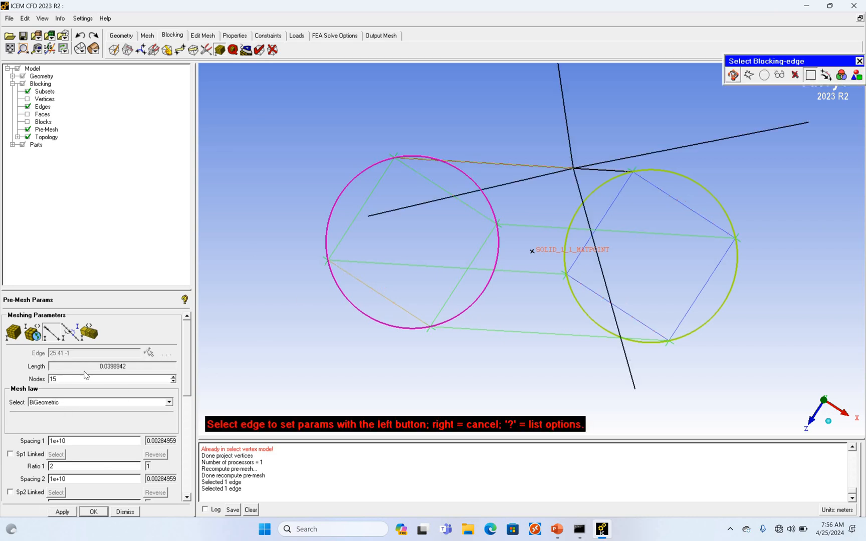
double_click(51, 378)
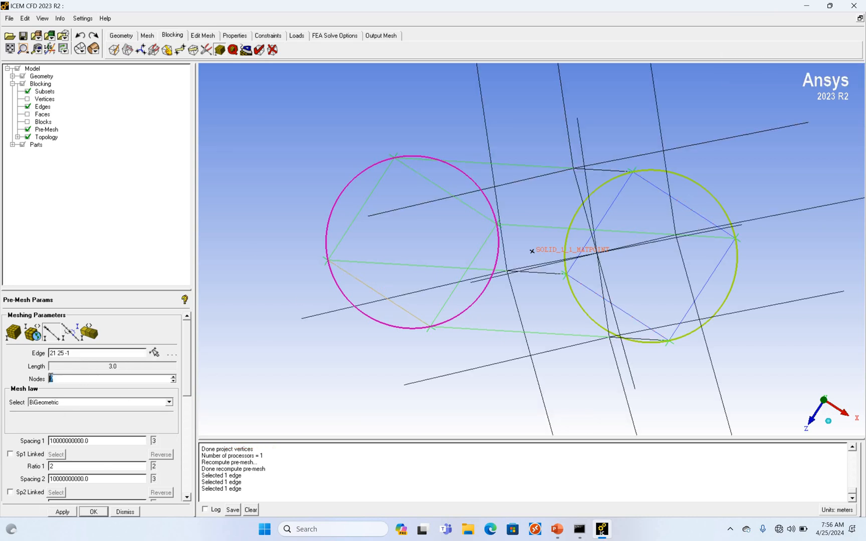
type("25")
left_click(70, 514)
Step: Recompute the pre-mesh with the new node counts and display it as a solid with the blocking edges hidden
left_click(28, 129)
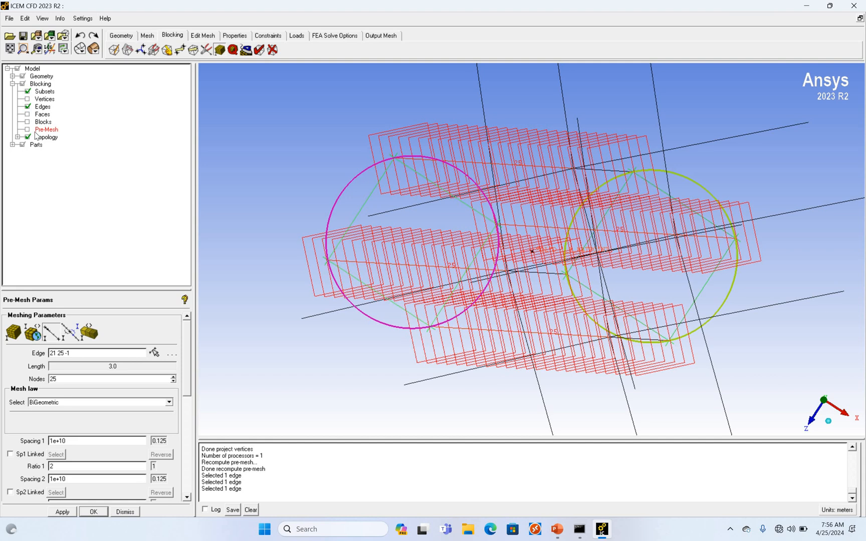
left_click(341, 322)
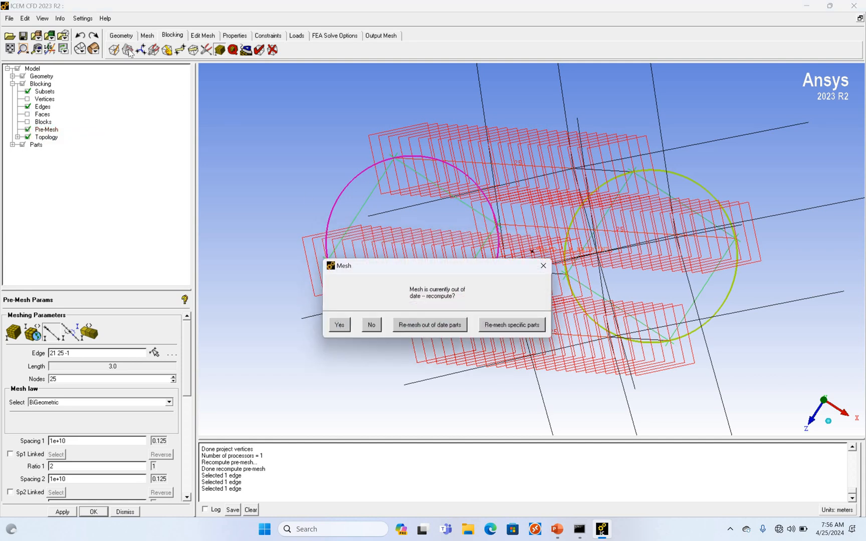
left_click(94, 48)
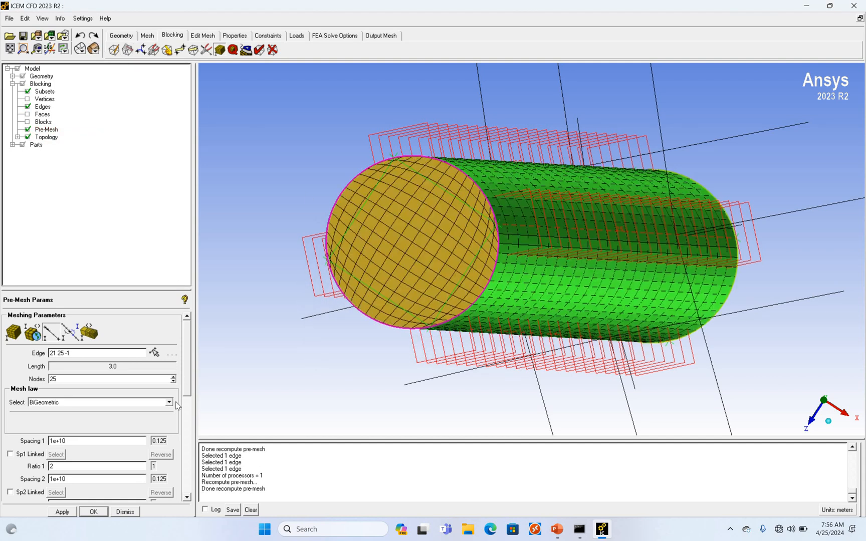
left_click(42, 107)
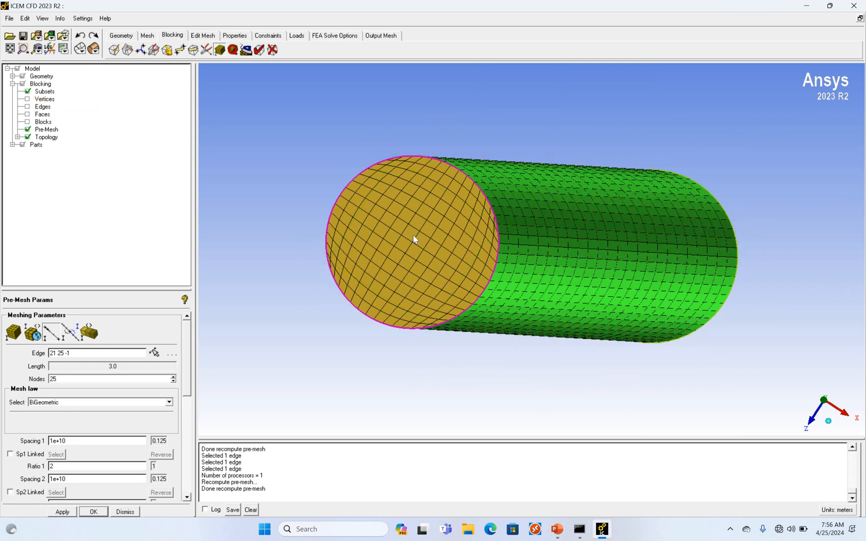
left_click_drag(413, 235, 416, 235)
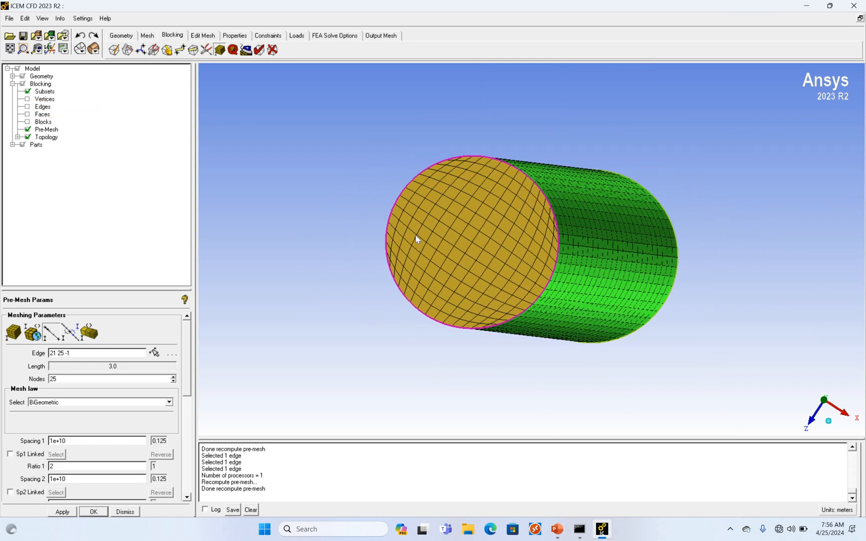
Step: Switch the display to wireframe and show the blocking edges in place of the pre-mesh
scroll(416, 235, "up", 3)
scroll(416, 239, "up", 1)
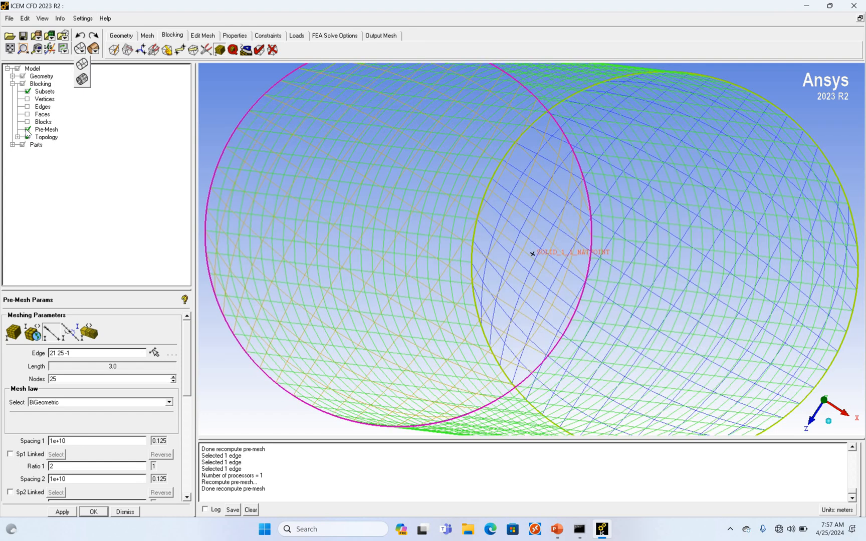
left_click(27, 130)
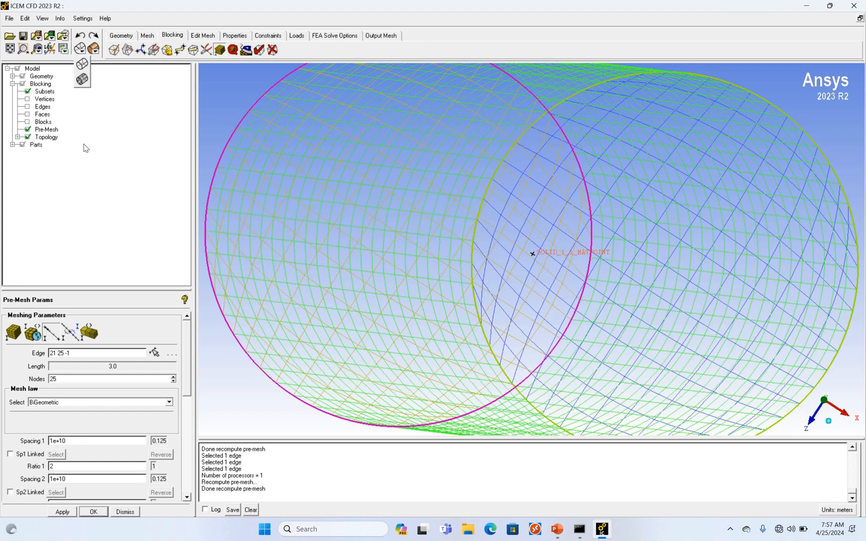
left_click(27, 107)
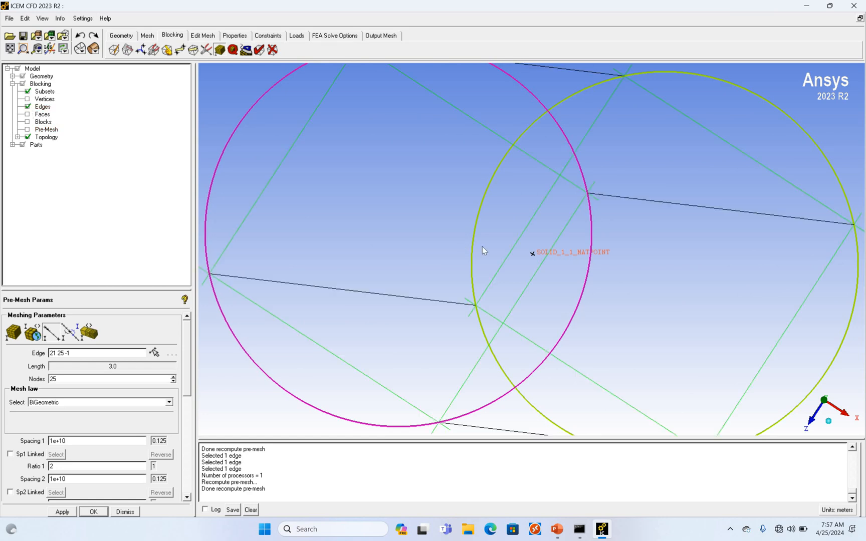
scroll(483, 246, "up", 2)
scroll(595, 243, "down", 5)
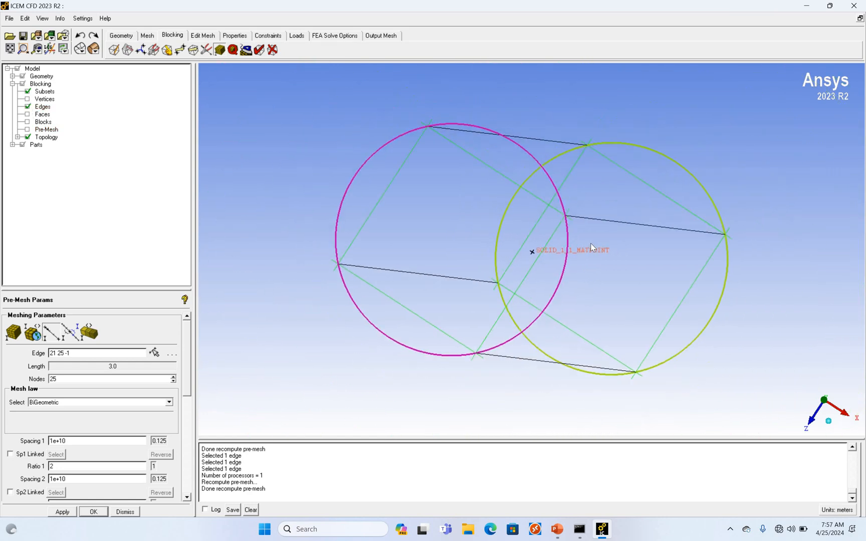
left_click_drag(593, 243, 593, 243)
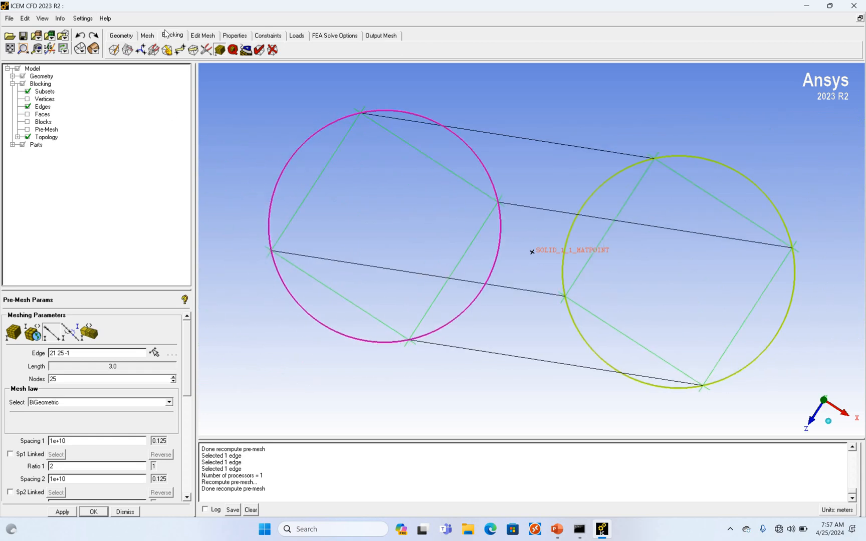
Step: Start an O-grid block split and select the pipe block for it
left_click(127, 55)
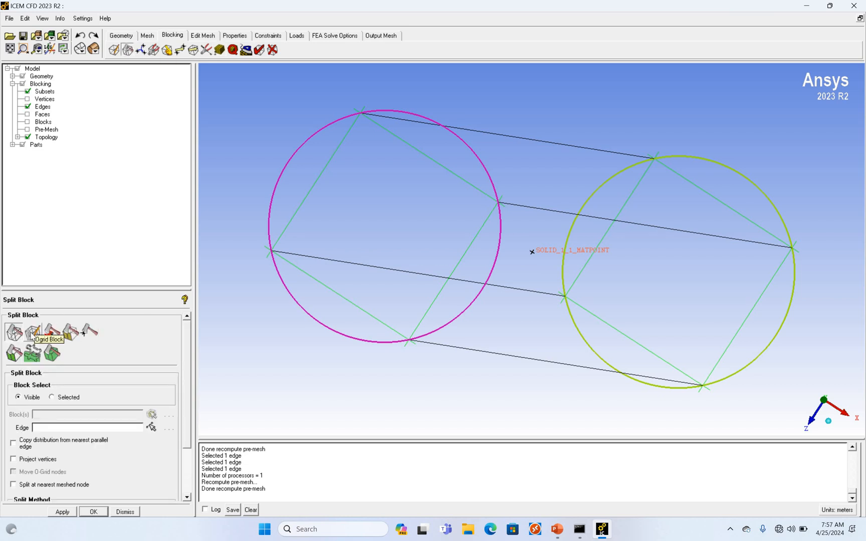
left_click(32, 333)
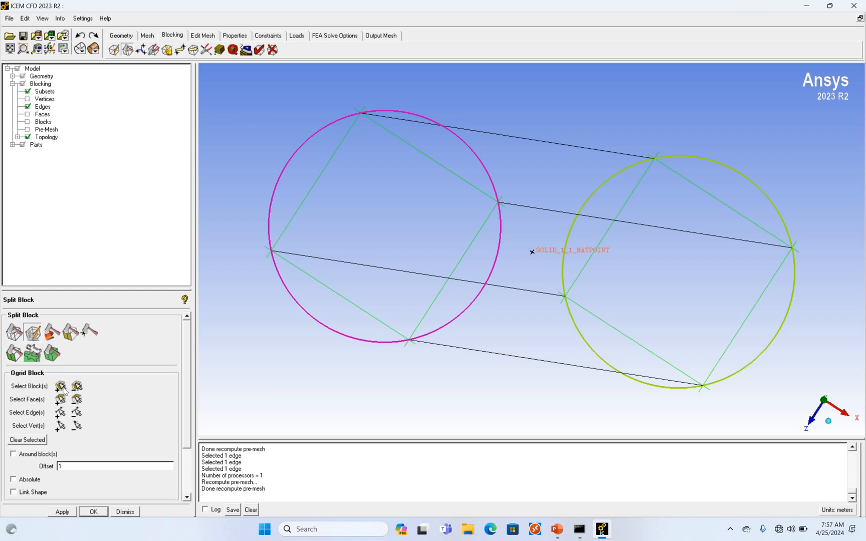
left_click(62, 388)
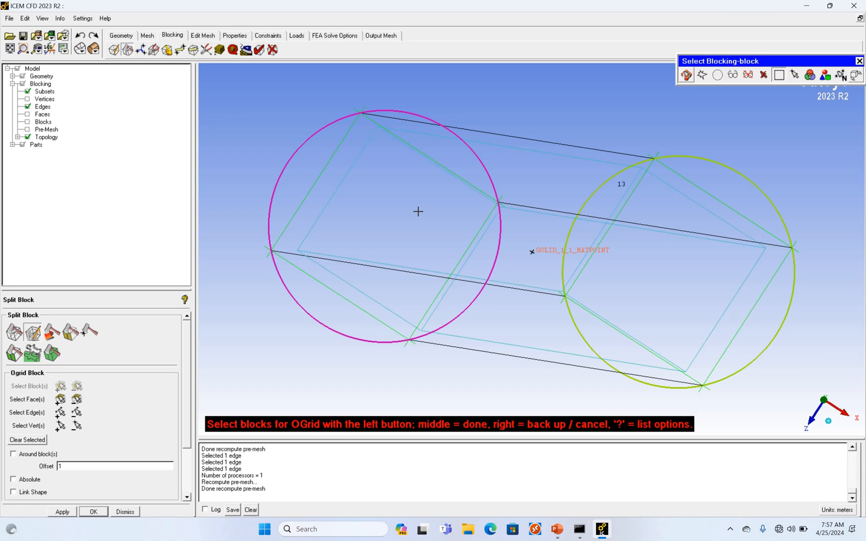
left_click(418, 212)
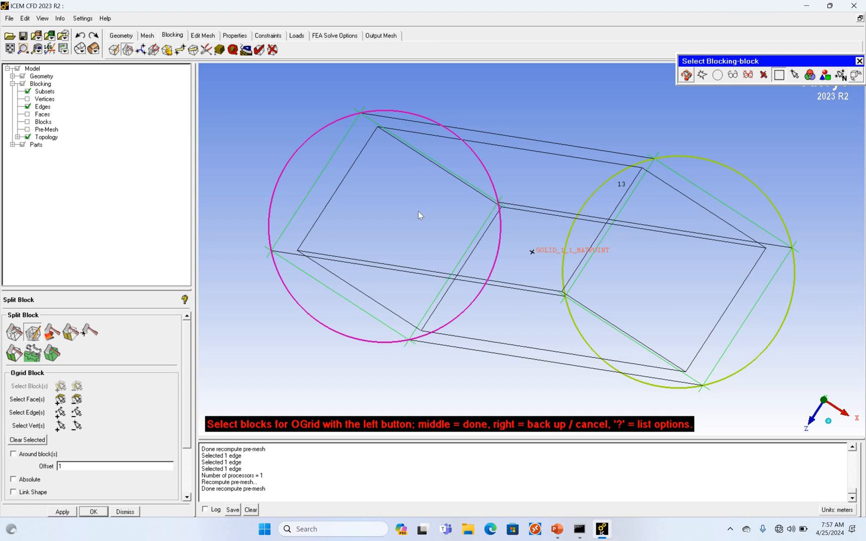
middle_click(419, 212)
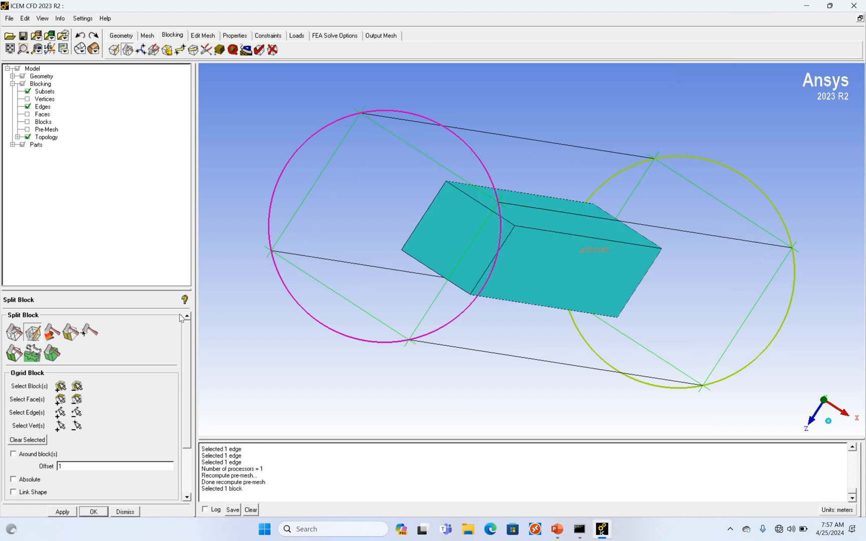
Step: Add both circular end faces of the pipe to the O-grid selection and create the O-grid with offset 1
left_click(60, 400)
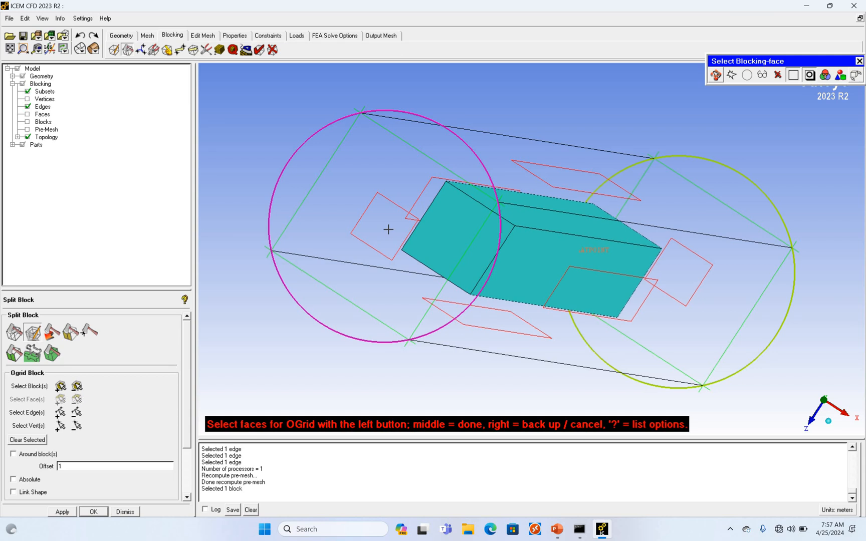
left_click(389, 229)
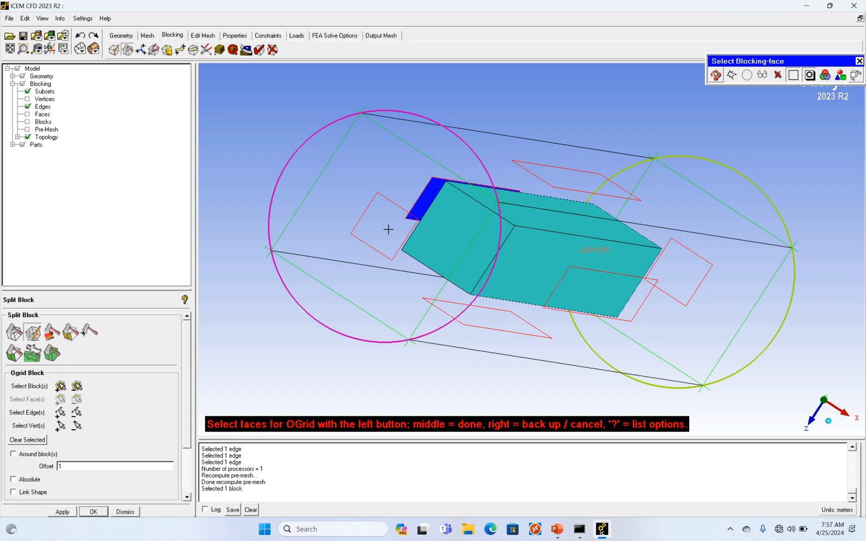
right_click(386, 253)
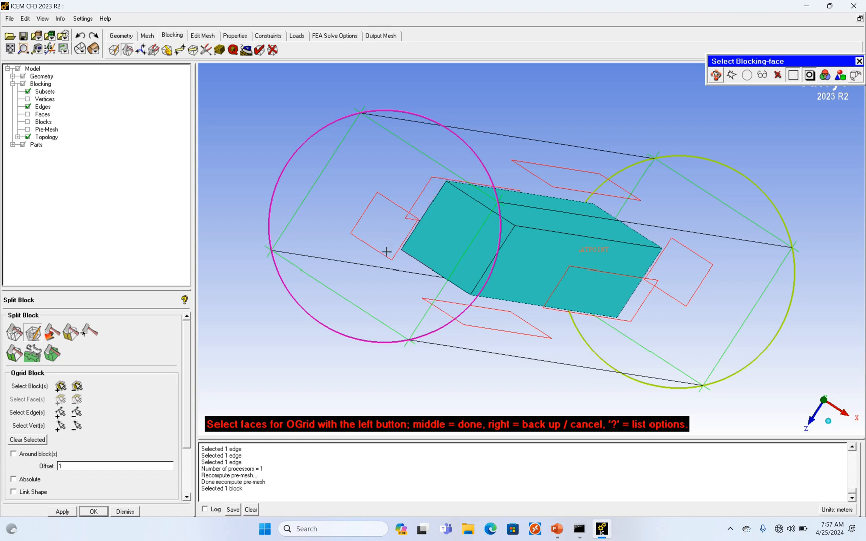
left_click(386, 253)
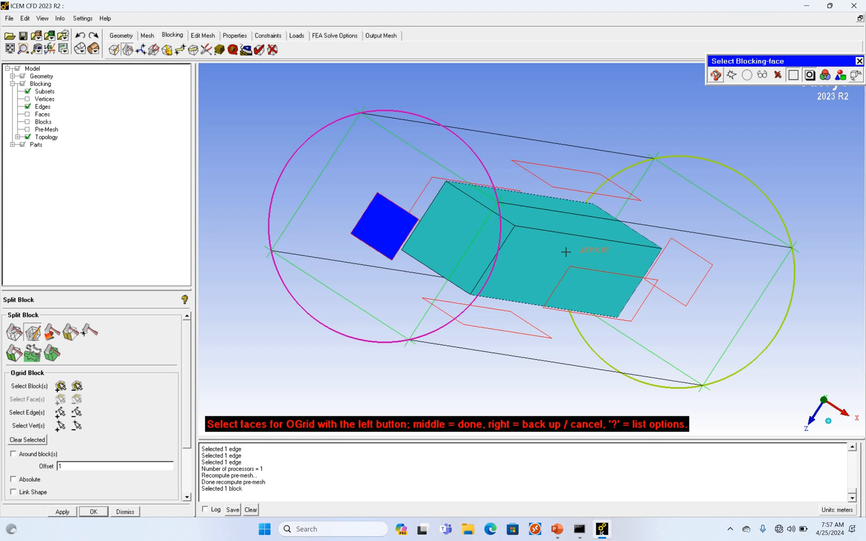
left_click(686, 263)
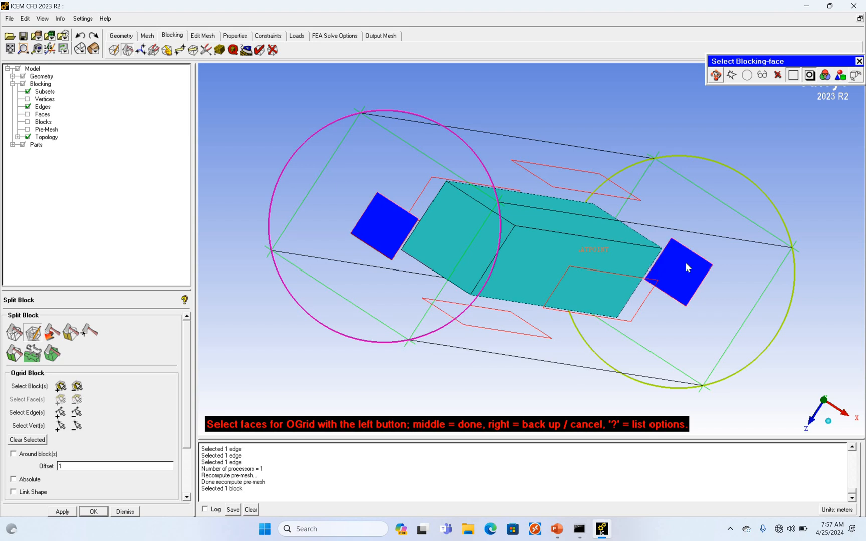
middle_click(478, 278)
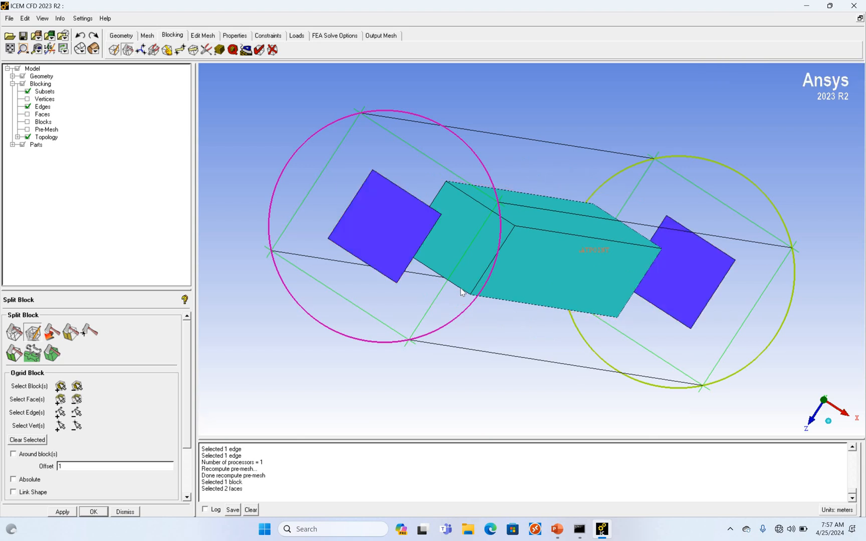
left_click(69, 515)
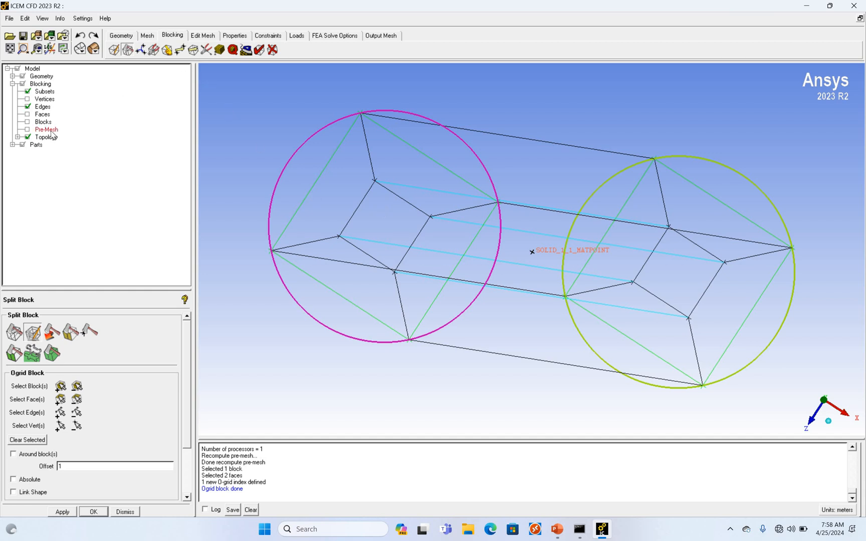
Step: Set 300 nodes on a lengthwise edge of the pipe block, applied to its parallel edges
left_click(220, 50)
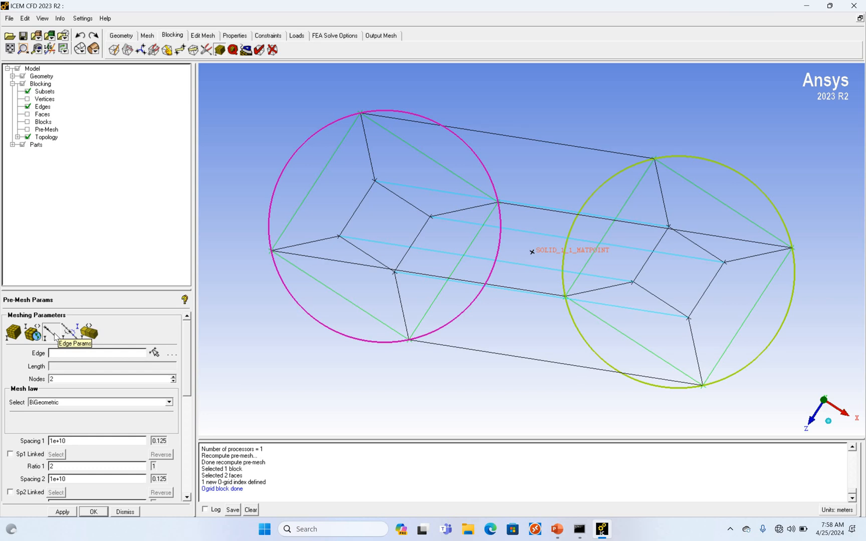
left_click(55, 336)
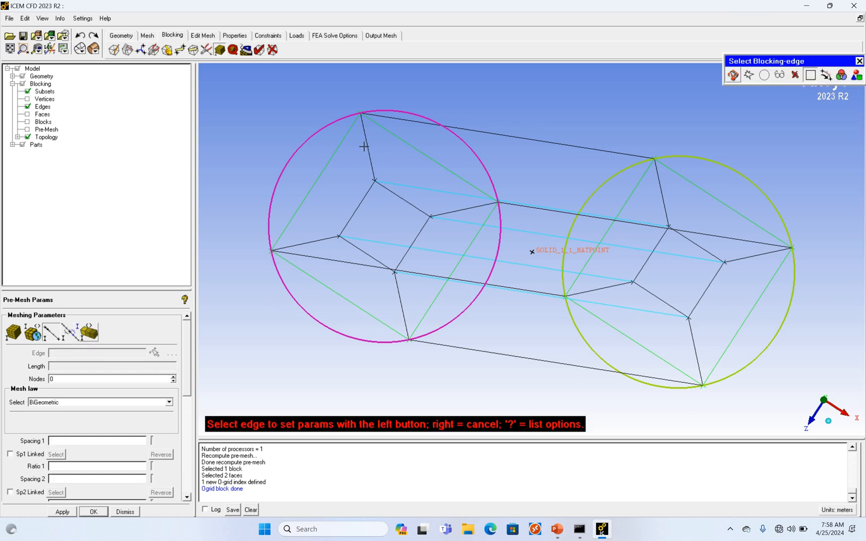
left_click(508, 135)
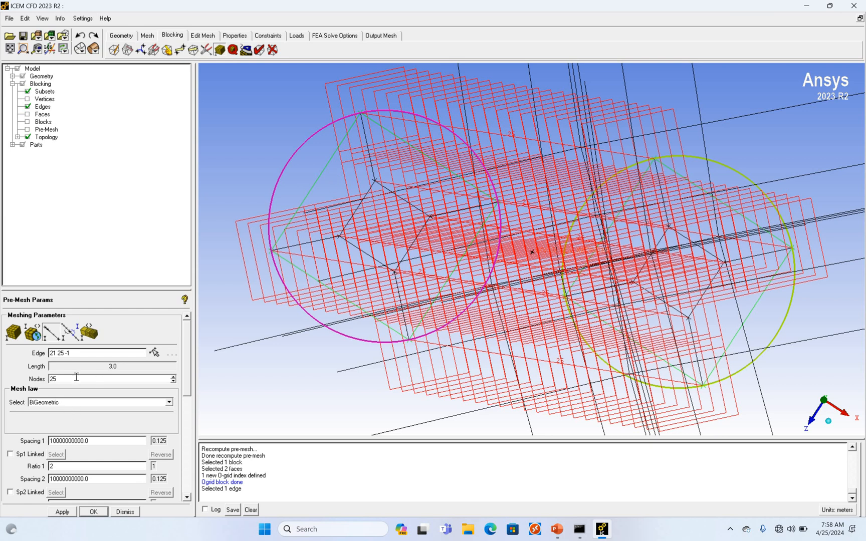
left_click_drag(62, 379, 21, 378)
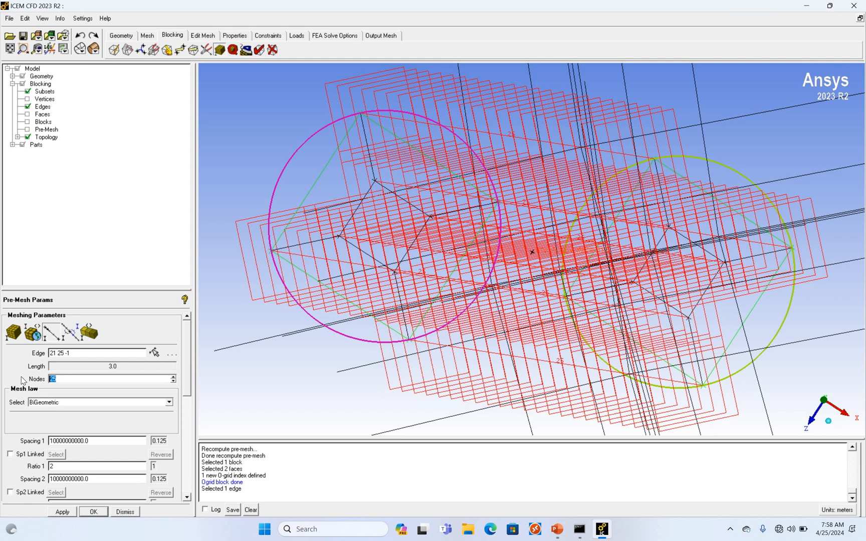
type("300")
key("Return")
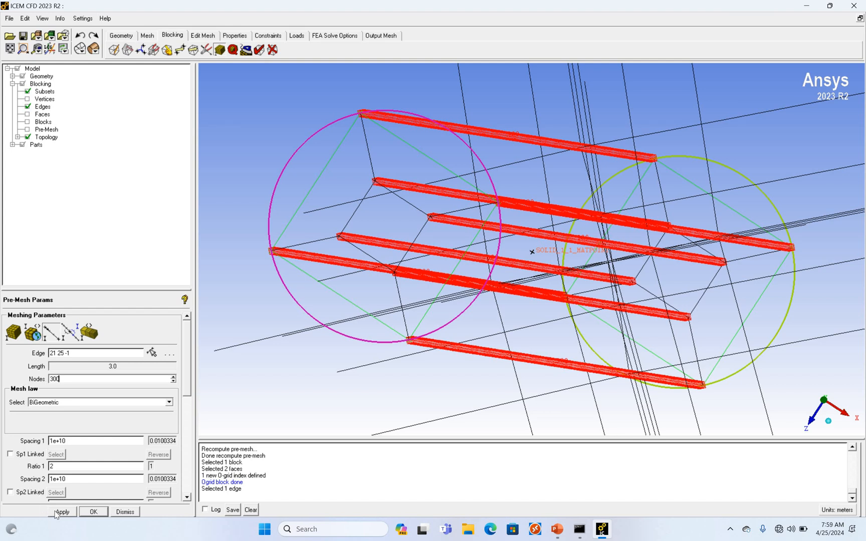
Step: Check the node counts on two adjacent outer block edges of the near end face
left_click(154, 352)
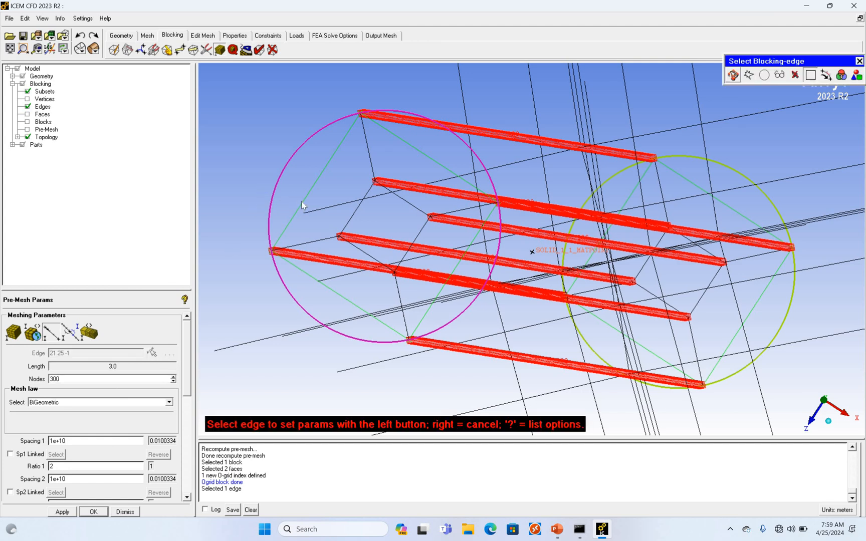
left_click(301, 201)
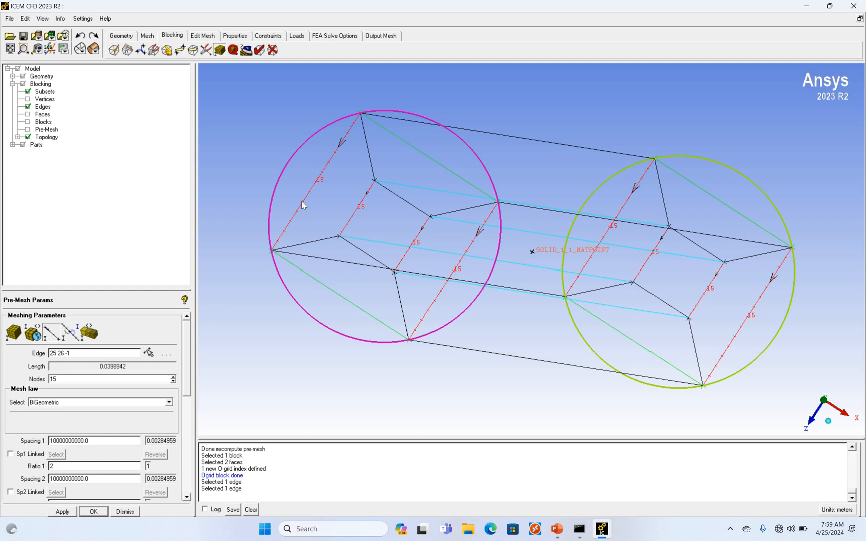
left_click(150, 353)
left_click(398, 138)
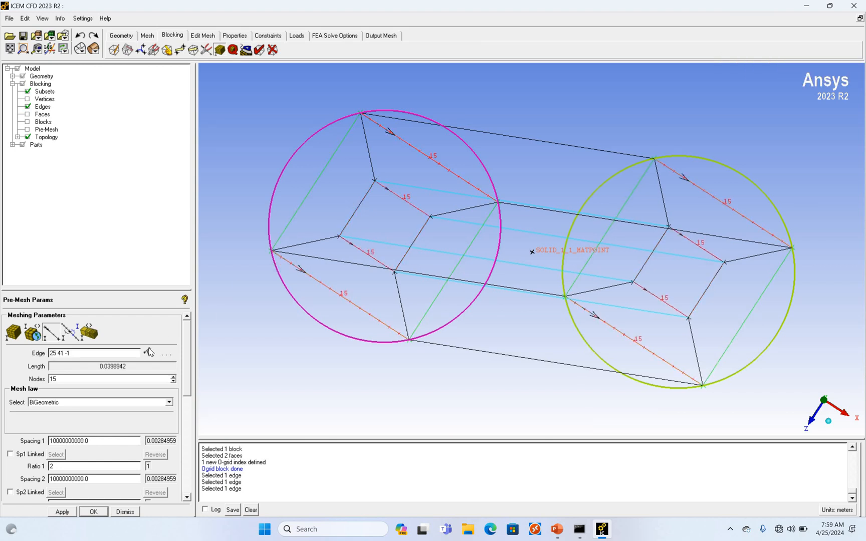
Step: Set 20 nodes on a radial O-grid edge of the near end face, applied to its parallel edges
left_click(150, 353)
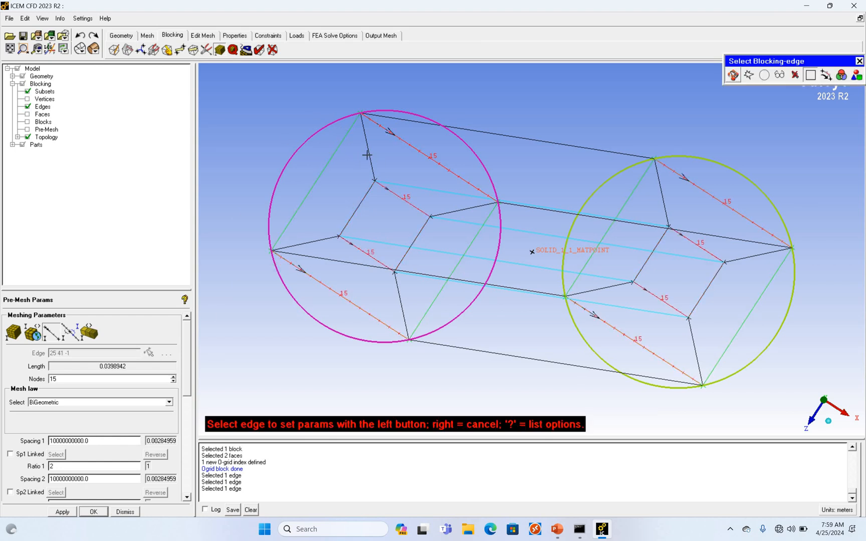
left_click(367, 156)
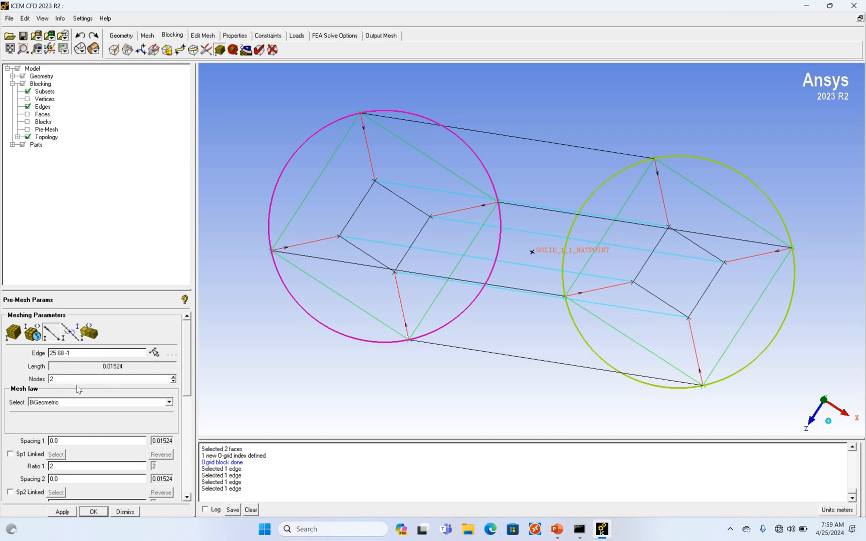
double_click(47, 381)
type("20")
key("Return")
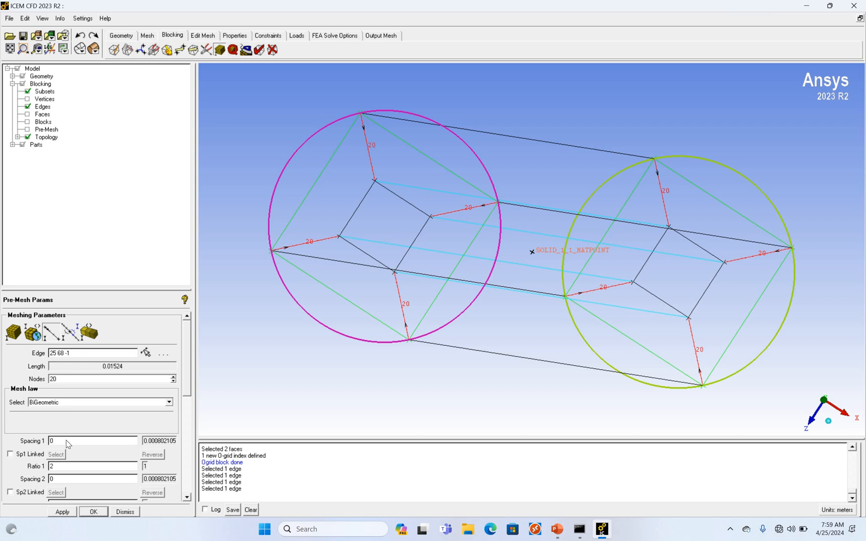
Step: Set Spacing 1 to 0.0003 and Ratio 1 to 1.3 on the radial O-grid edge and apply the parameters
type(".0003")
scroll(60, 401, "down", 1)
scroll(60, 401, "down", 1)
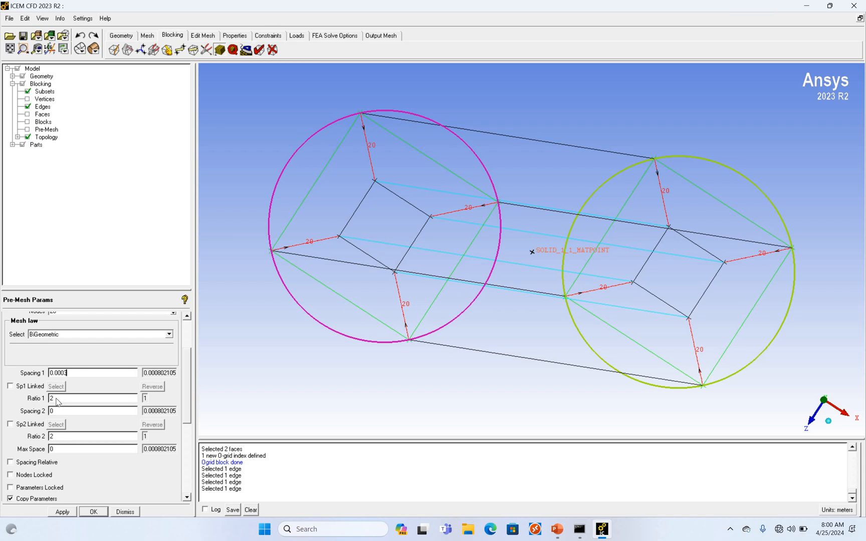
left_click_drag(56, 399, 45, 399)
type("1.3")
left_click(63, 513)
scroll(61, 442, "up", 3)
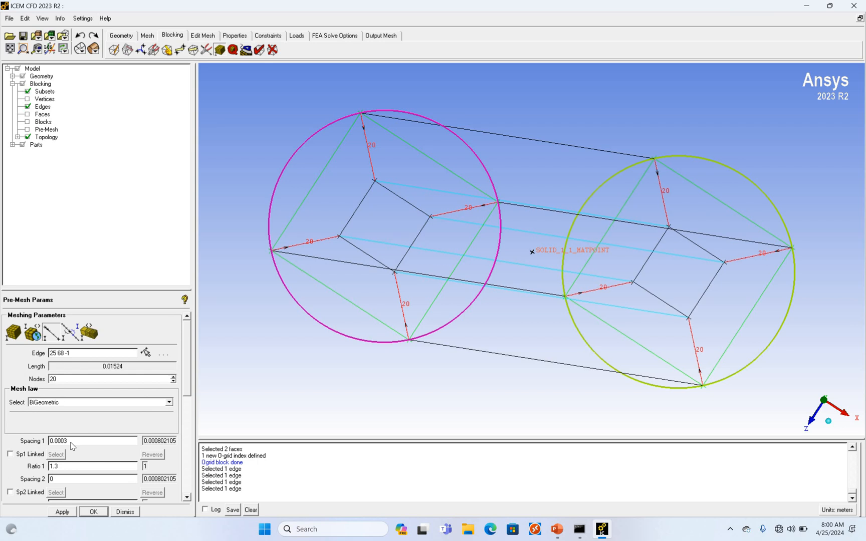
left_click(65, 512)
Step: Recompute the O-grid pre-mesh and display it as a solid with the blocking edges hidden, viewing the near end face up close
left_click(28, 106)
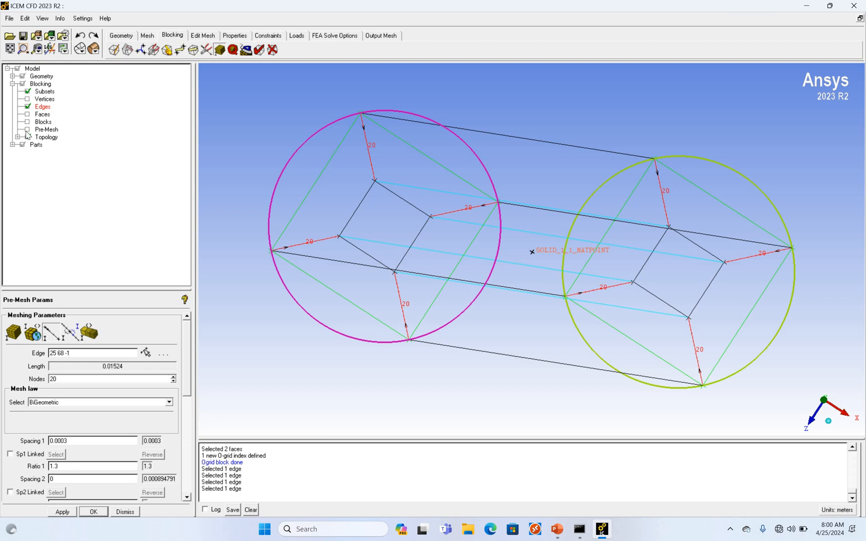
left_click(342, 325)
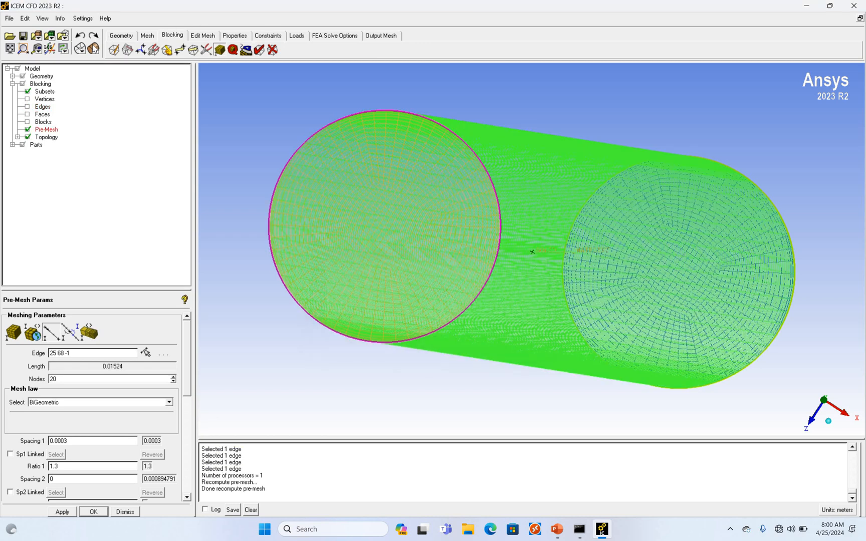
left_click(93, 45)
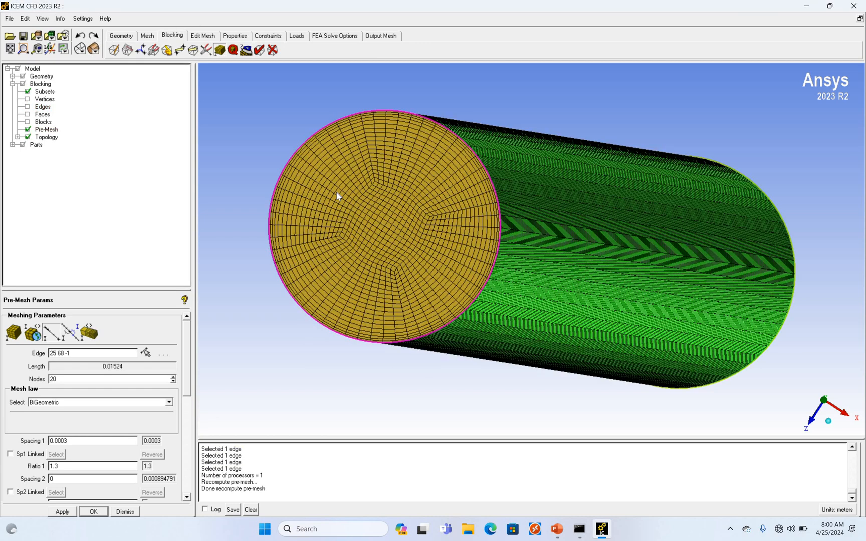
left_click_drag(336, 193, 337, 193)
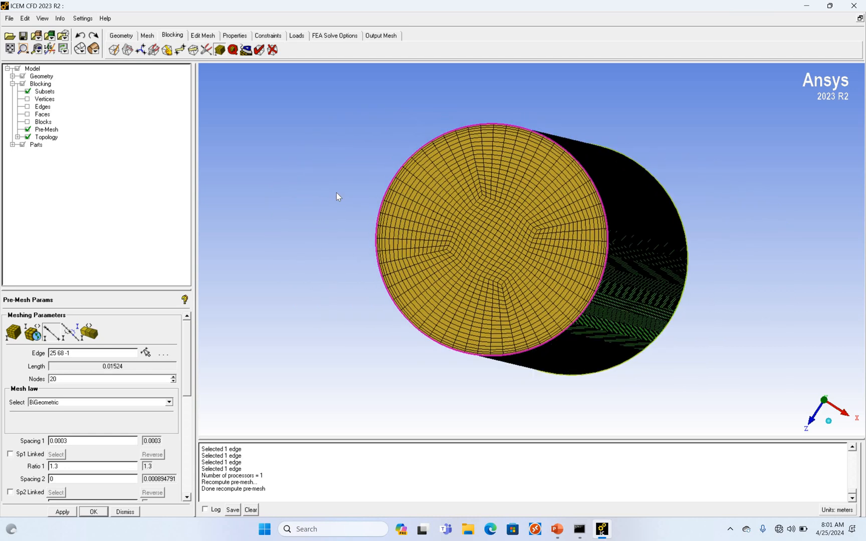
scroll(336, 192, "up", 5)
scroll(337, 192, "up", 5)
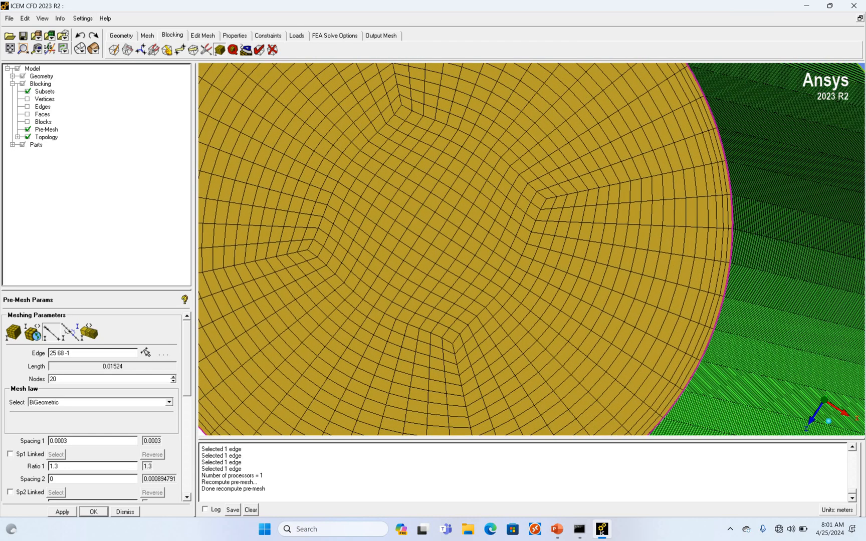
Step: Inspect the O-grid mesh on the near end face up close and list the pre-mesh info
scroll(789, 192, "up", 3)
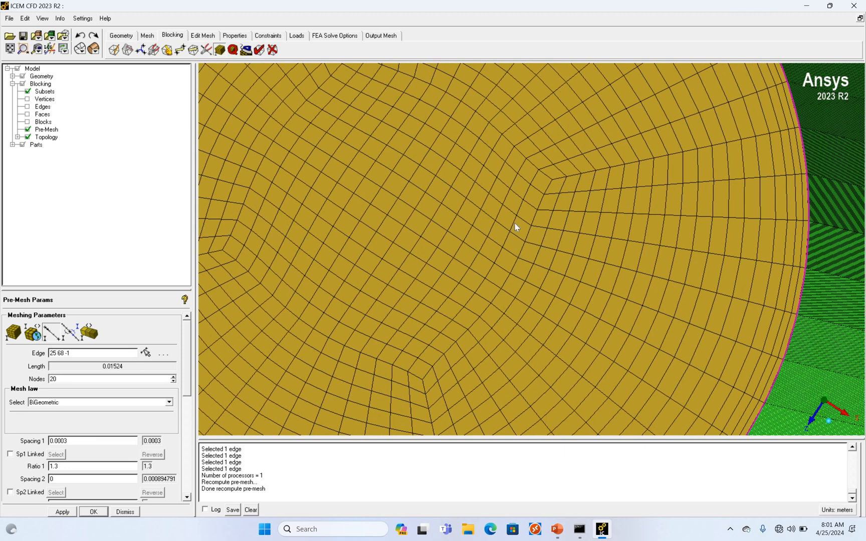
scroll(446, 277, "up", 2)
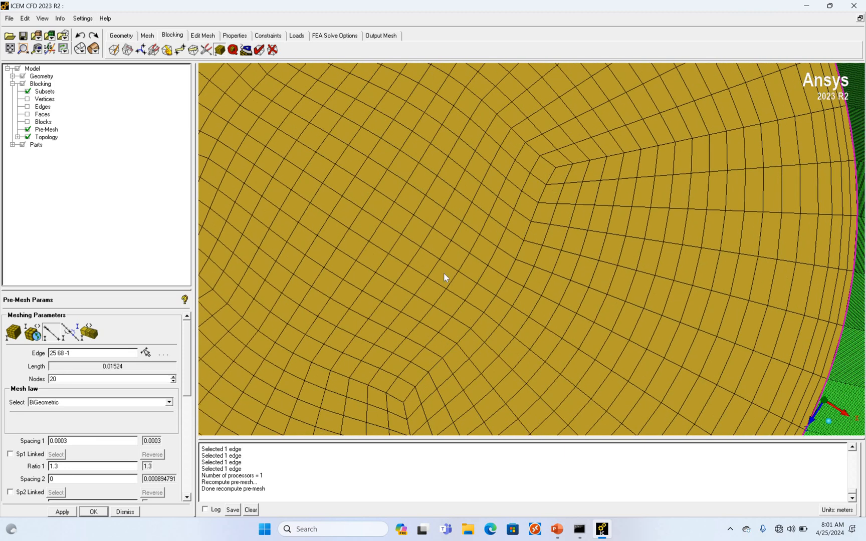
scroll(444, 275, "up", 4)
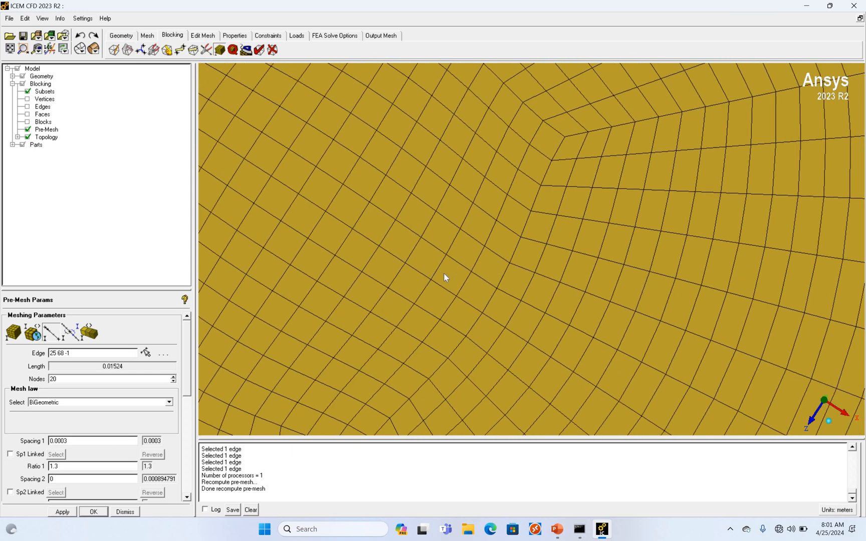
scroll(445, 277, "down", 6)
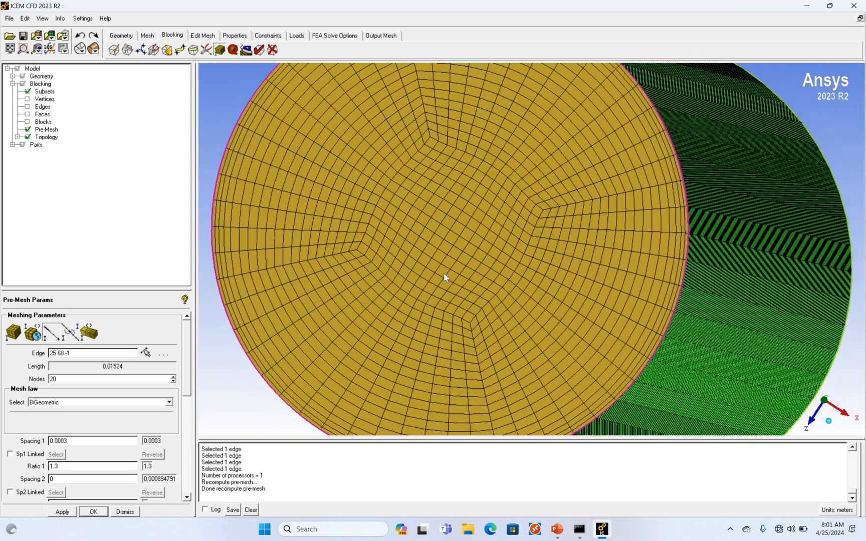
scroll(447, 275, "down", 2)
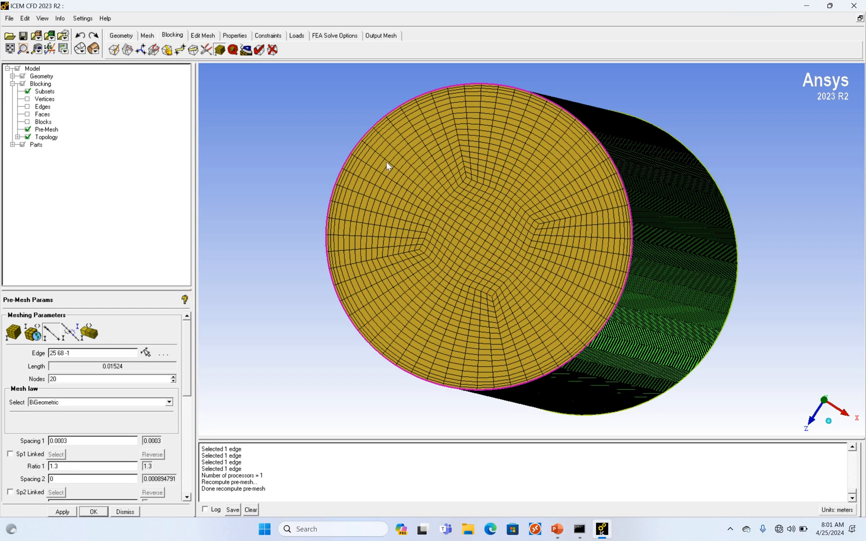
right_click(50, 129)
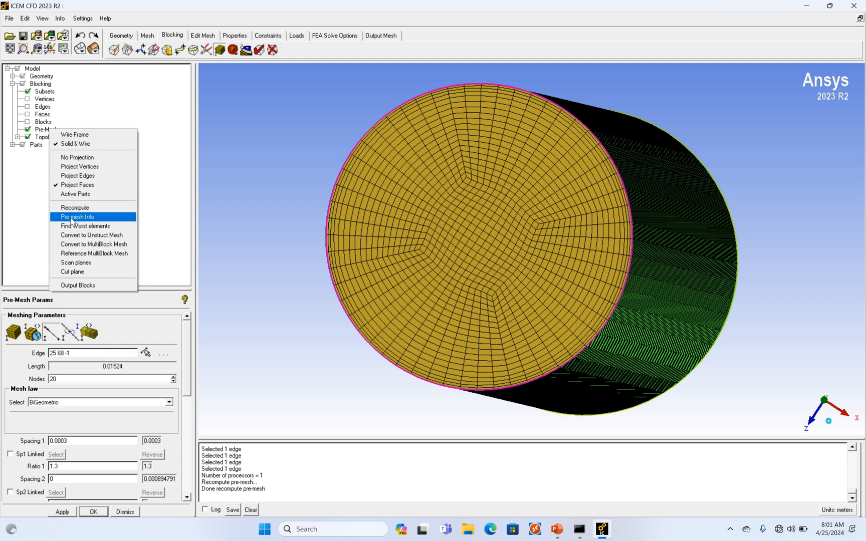
left_click(236, 473)
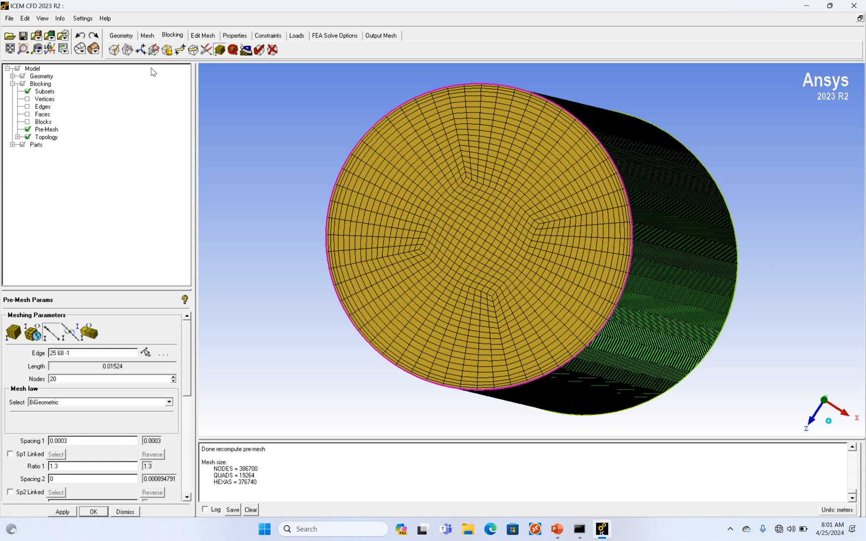
Step: Convert the pre-mesh to an unstructured mesh and apply Ansys Fluent as the output solver
right_click(54, 131)
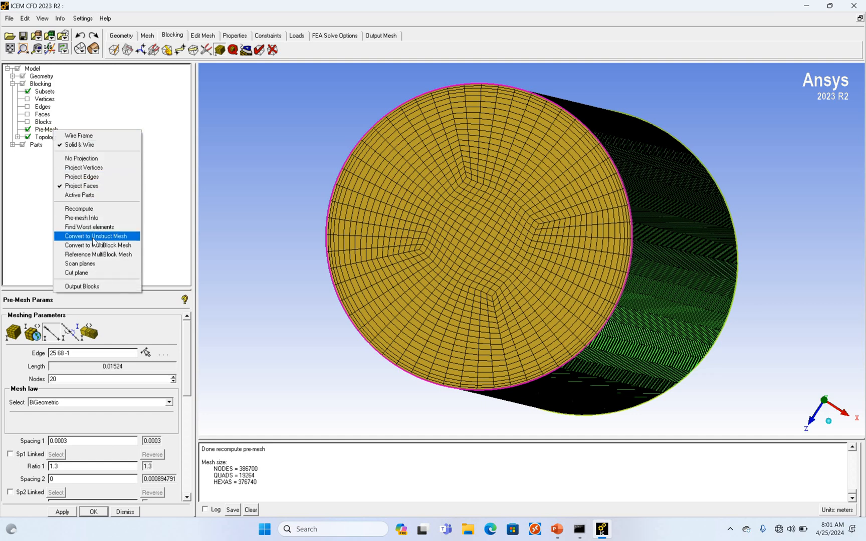
left_click(94, 237)
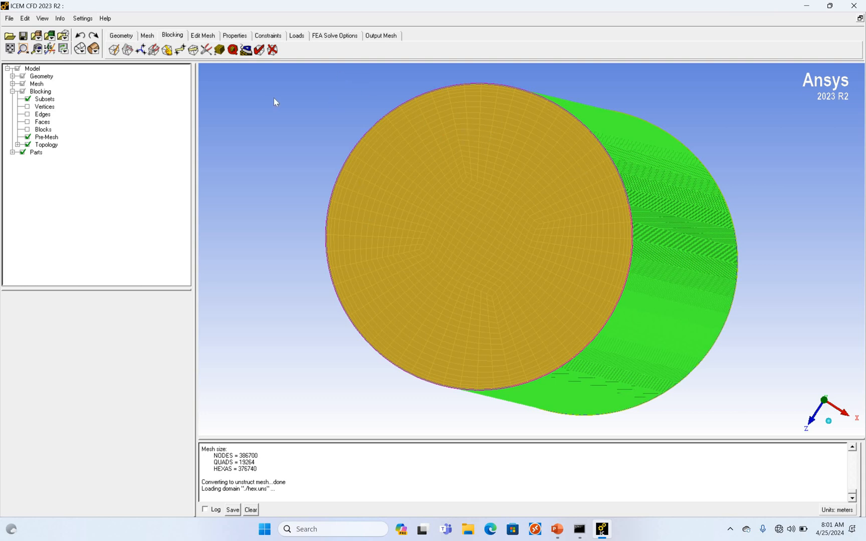
left_click(376, 36)
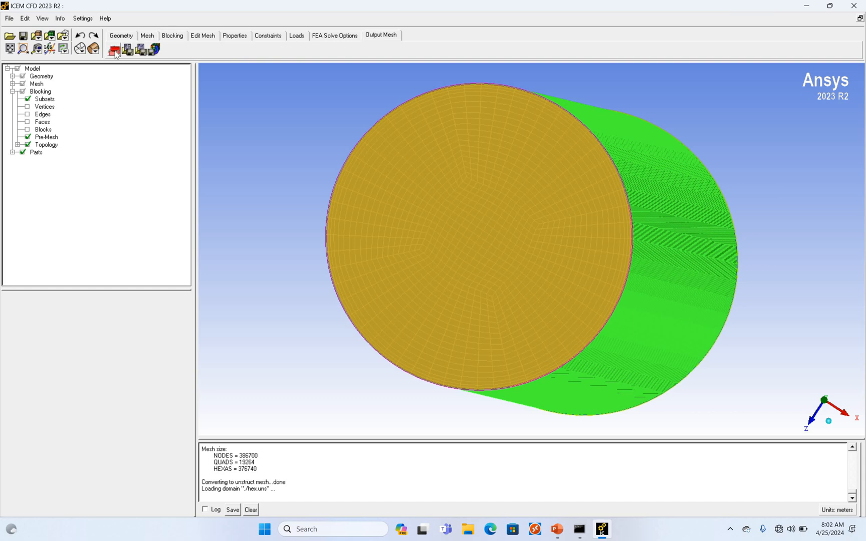
left_click(115, 51)
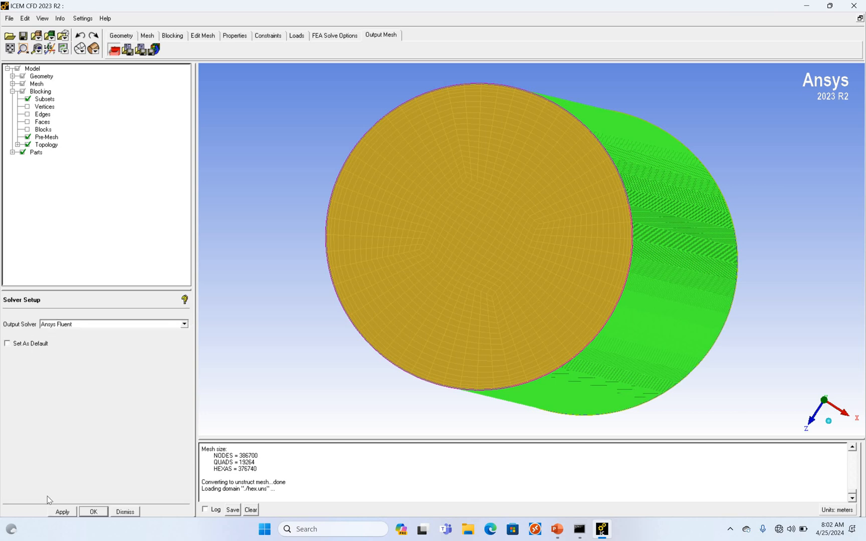
left_click(64, 511)
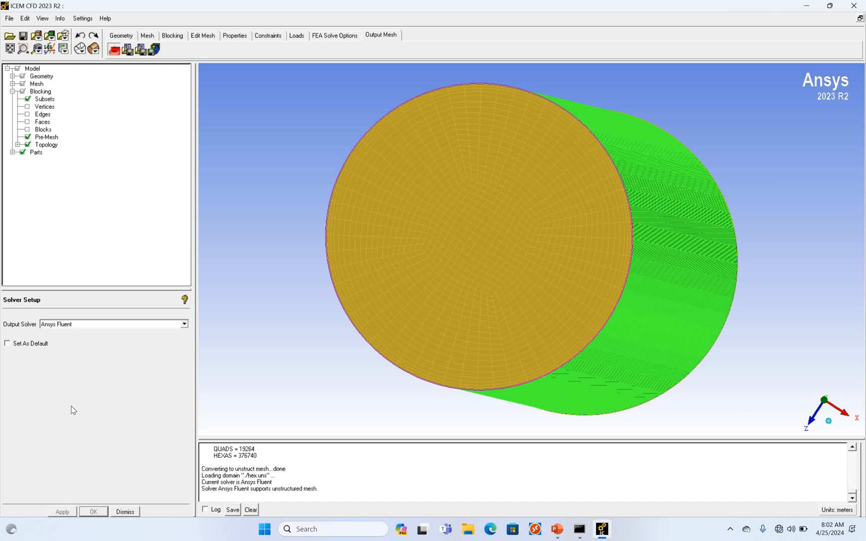
Step: Start writing the solver input, saving the attribute file as ansys in a new folder "Test -1" inside D:\Geometry
left_click(156, 49)
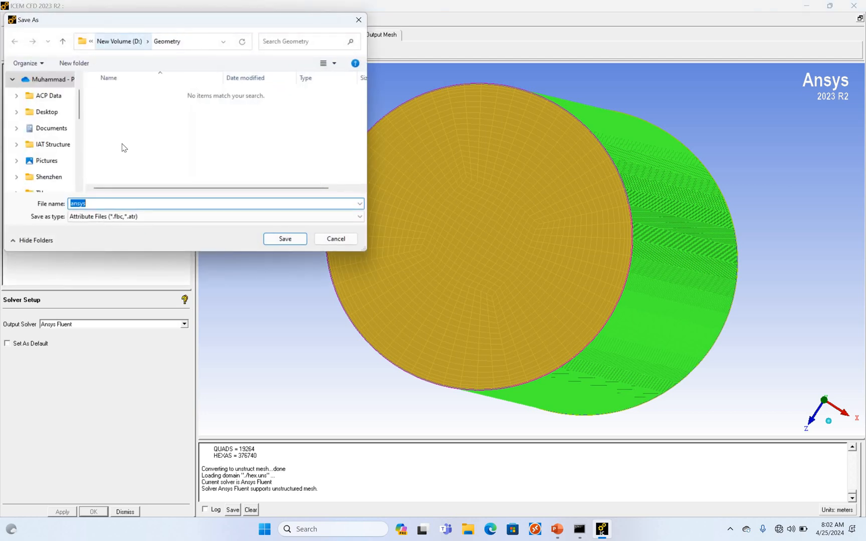
right_click(144, 163)
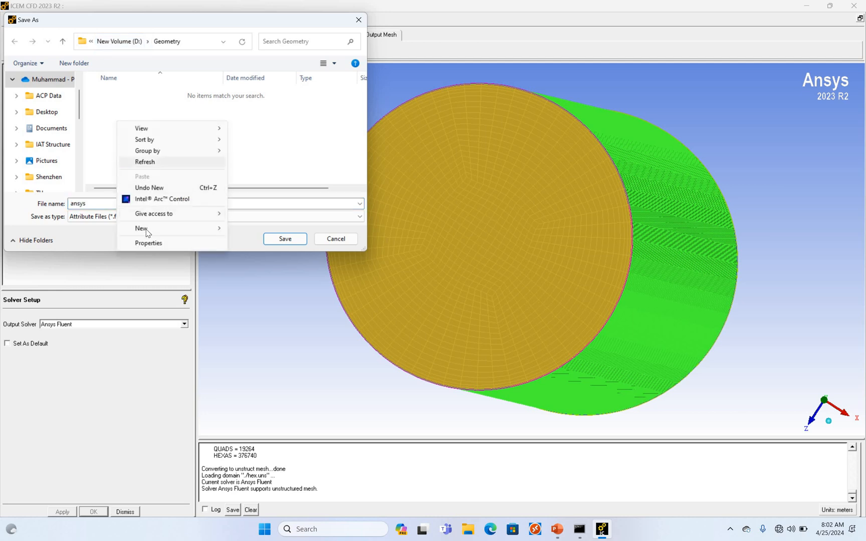
mouse_move(146, 229)
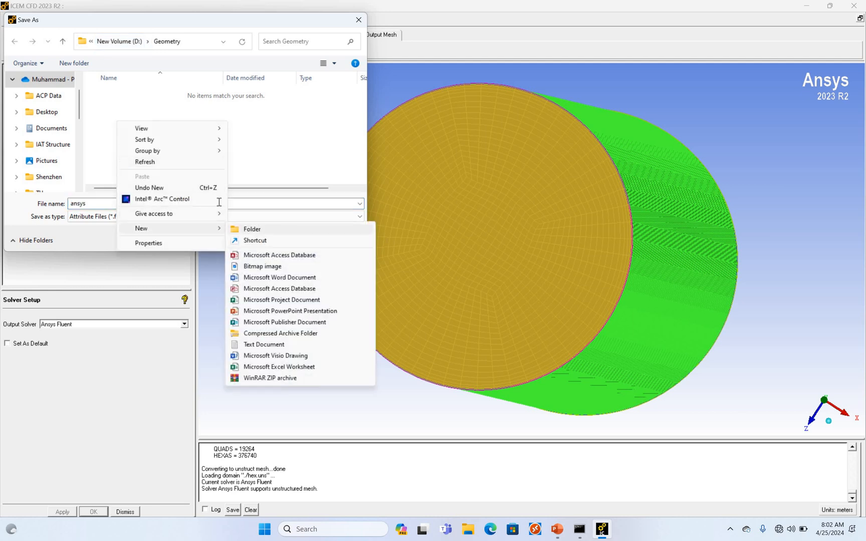
left_click(252, 229)
key("BackSpace")
type("Test")
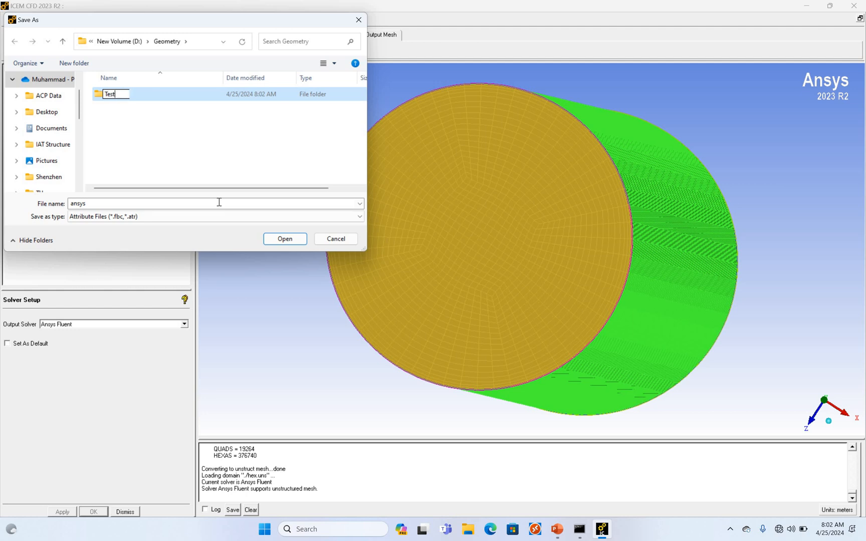
type(" -1")
left_click(284, 239)
left_click(284, 241)
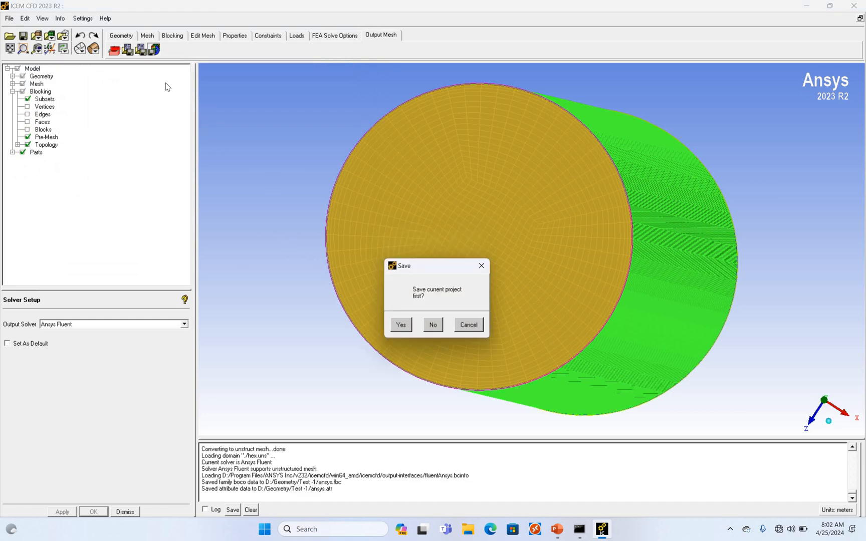
Step: Agree to save the current project first and save it as "Test 1" in the "Test -1" folder
key("Return")
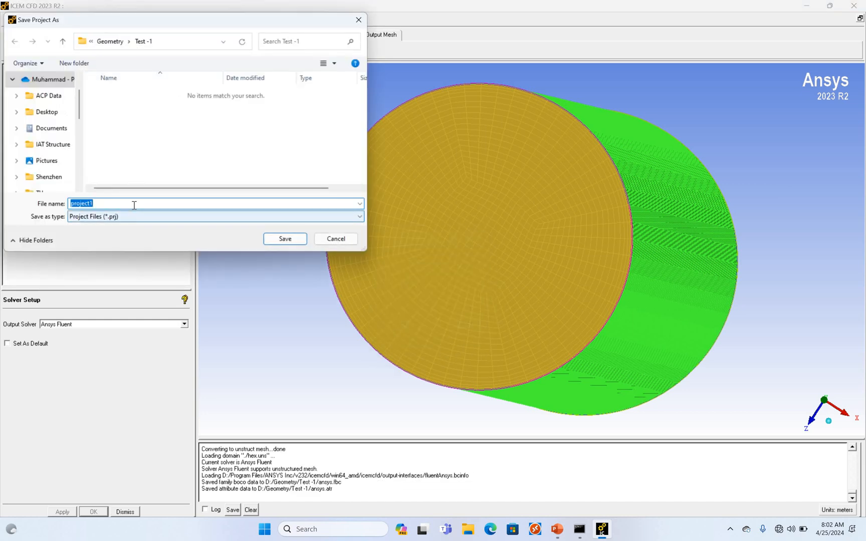
type("Test 1")
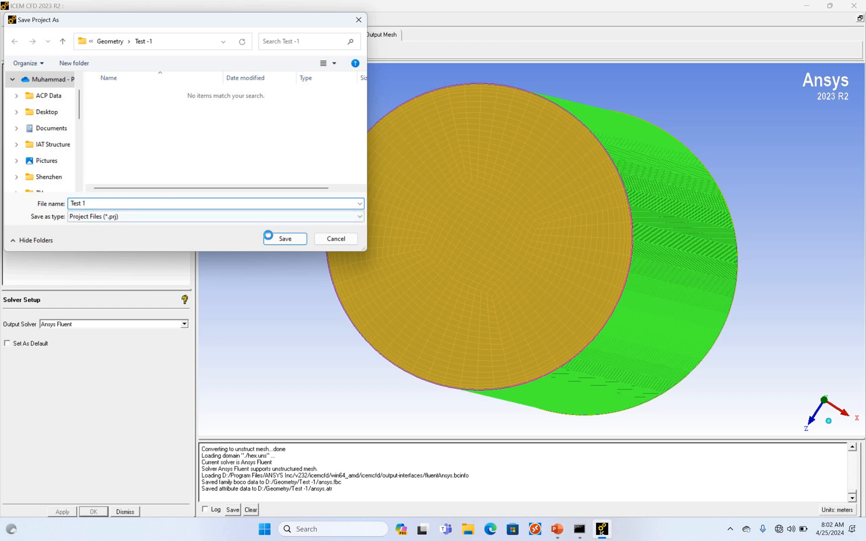
left_click(283, 239)
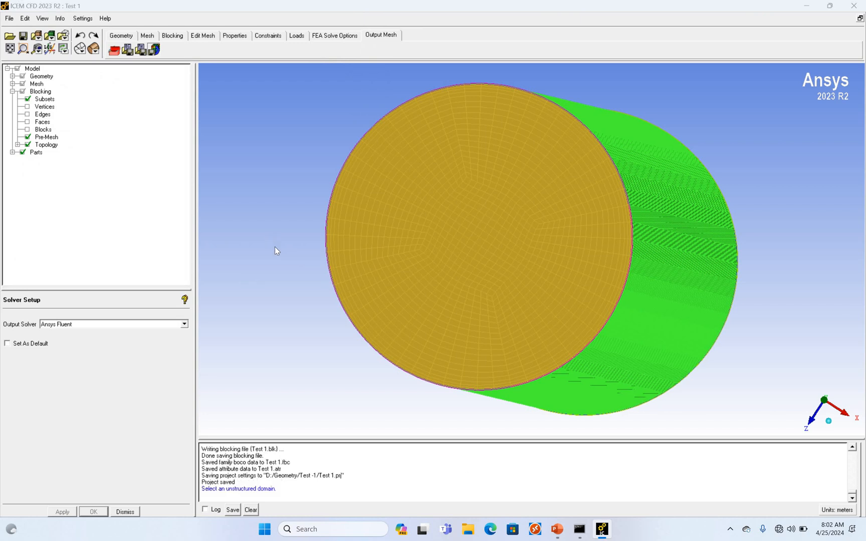
Step: Open the unstructured domain and write the 3D Fluent mesh without scaling, using Test 1.fbc and output file ./fluent
left_click(284, 240)
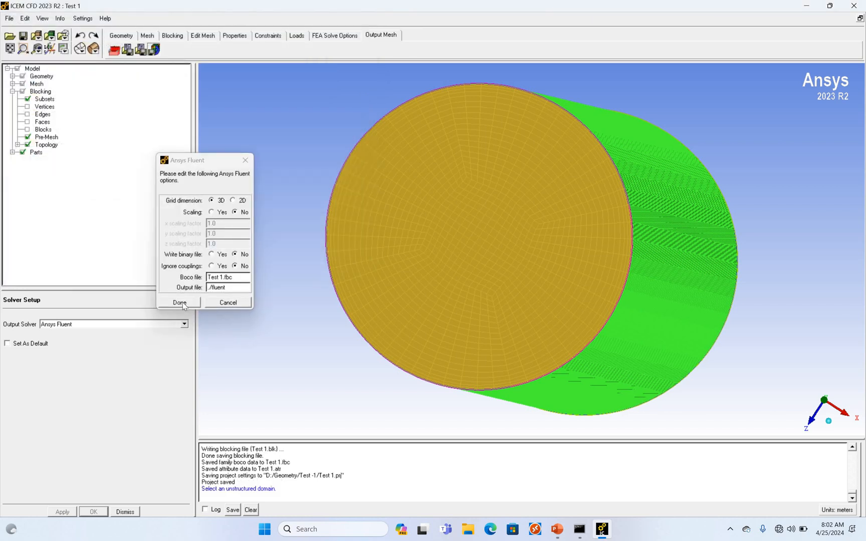
left_click(179, 302)
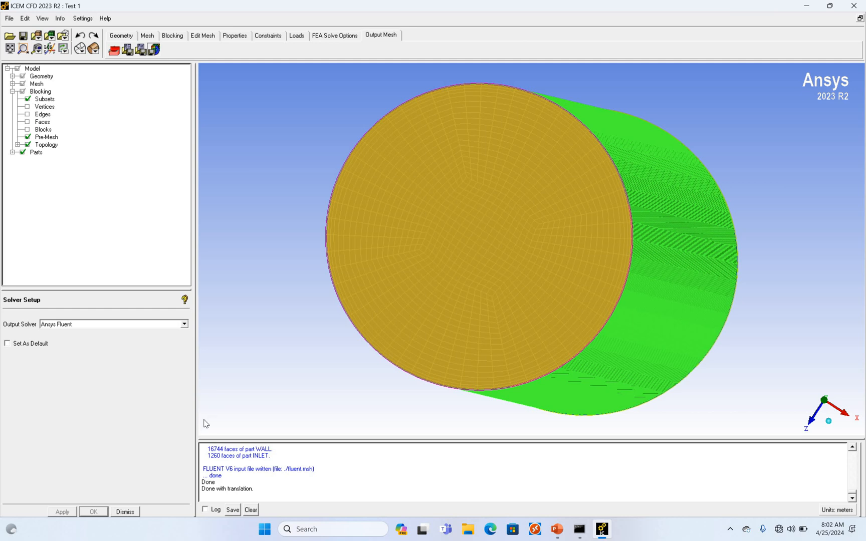
scroll(214, 387, "up", 1)
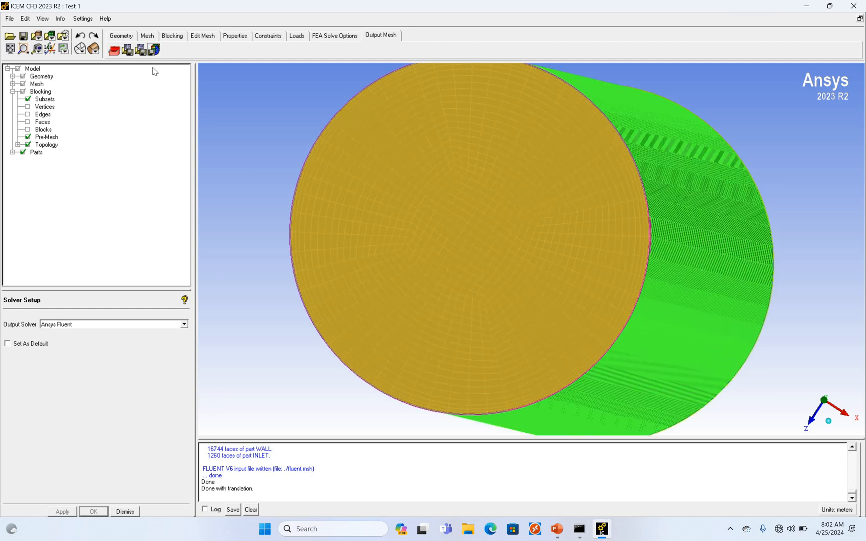
scroll(151, 66, "down", 2)
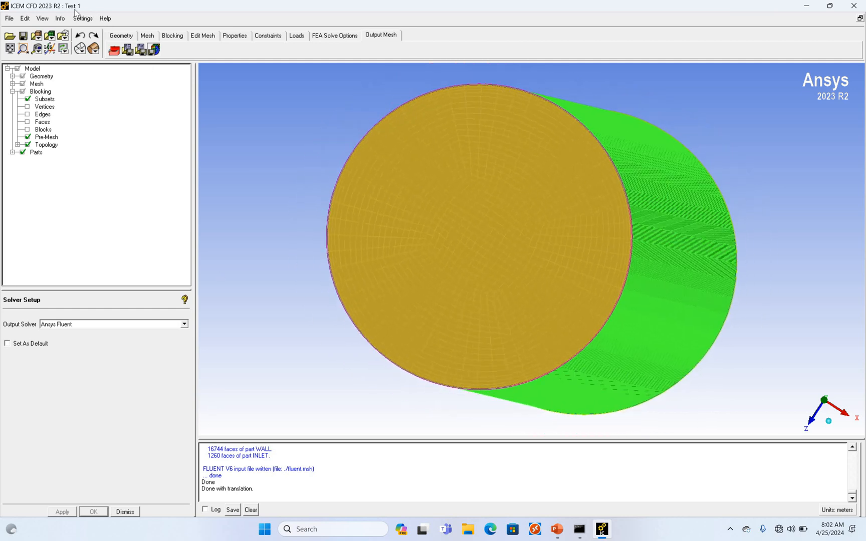
Step: Exit the meshing program and confirm closing it
left_click(11, 19)
key("Up")
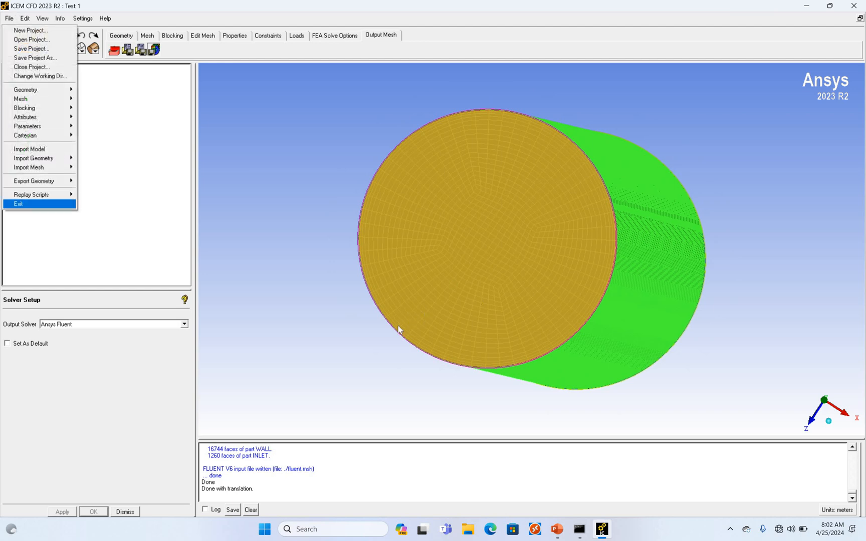
key("Return")
left_click(401, 327)
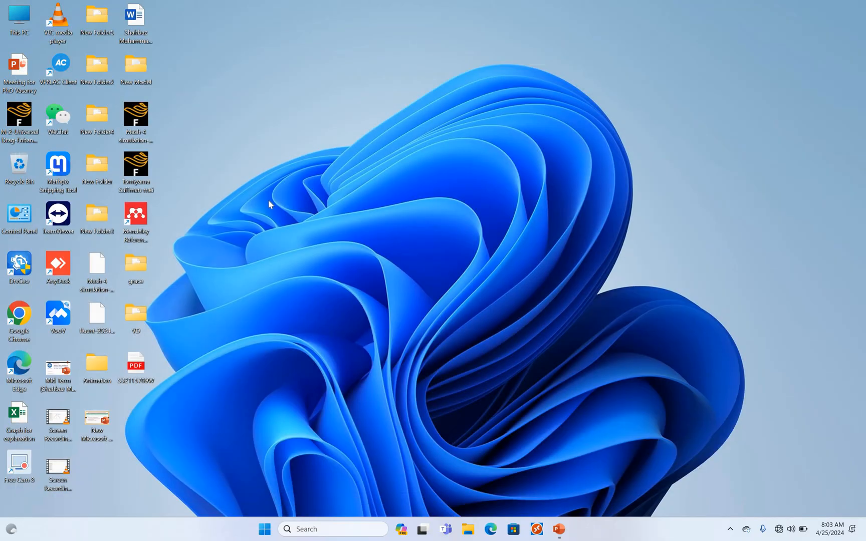
Step: Switch to File Explorer by opening a new window on its Home page
right_click(273, 197)
left_click(278, 196)
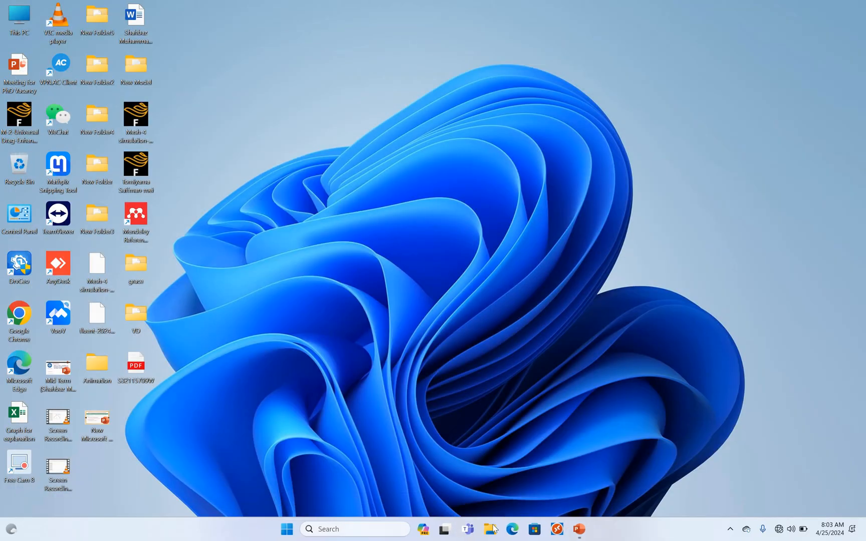
left_click(492, 530)
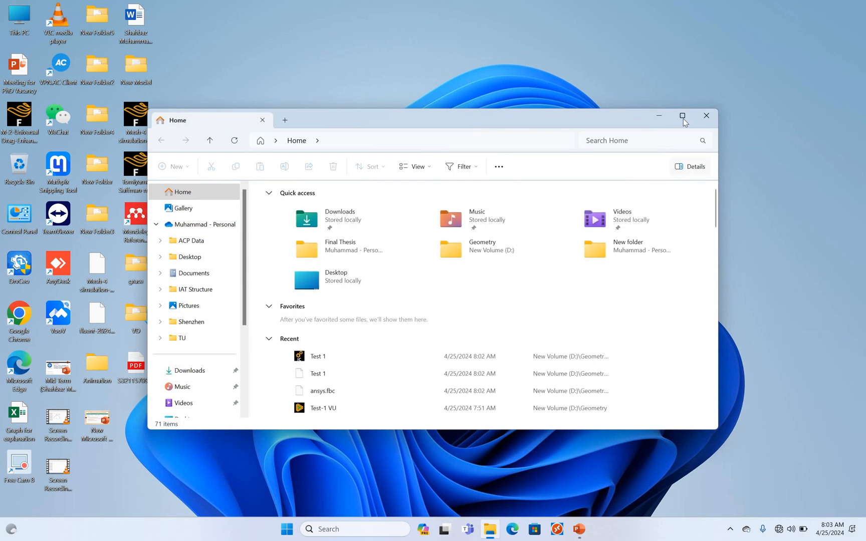
mouse_move(683, 117)
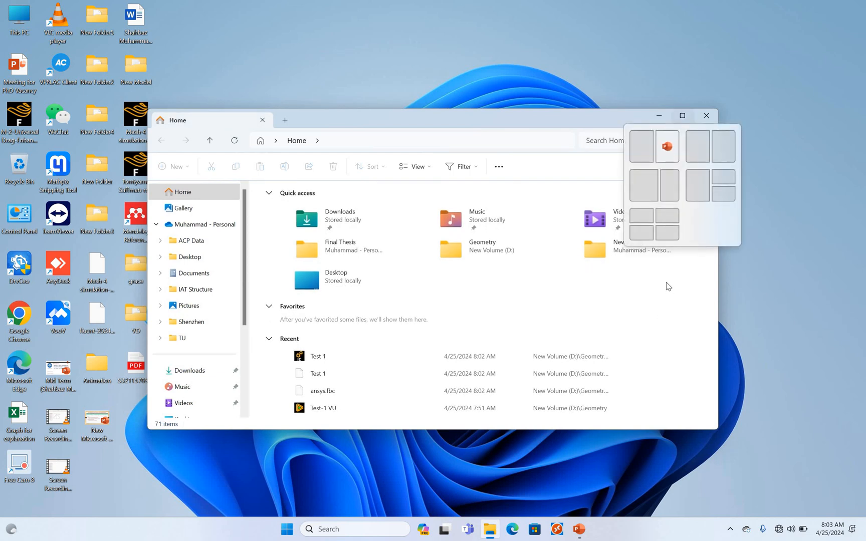